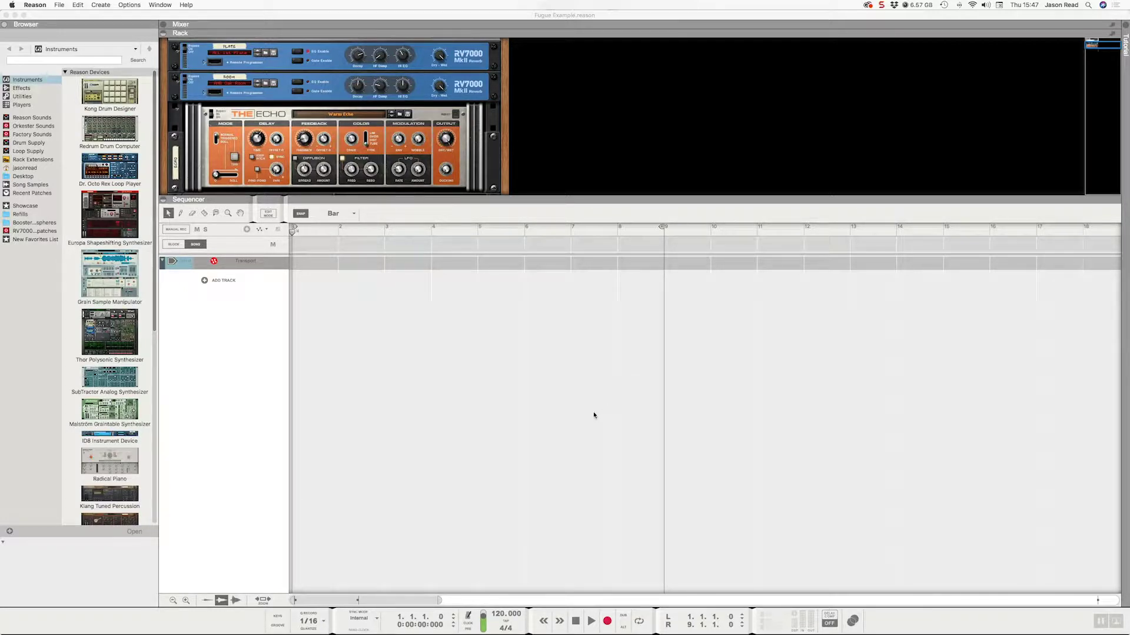
Open the Import MIDI File browser from the File menu
left_click(85, 15)
left_click(60, 6)
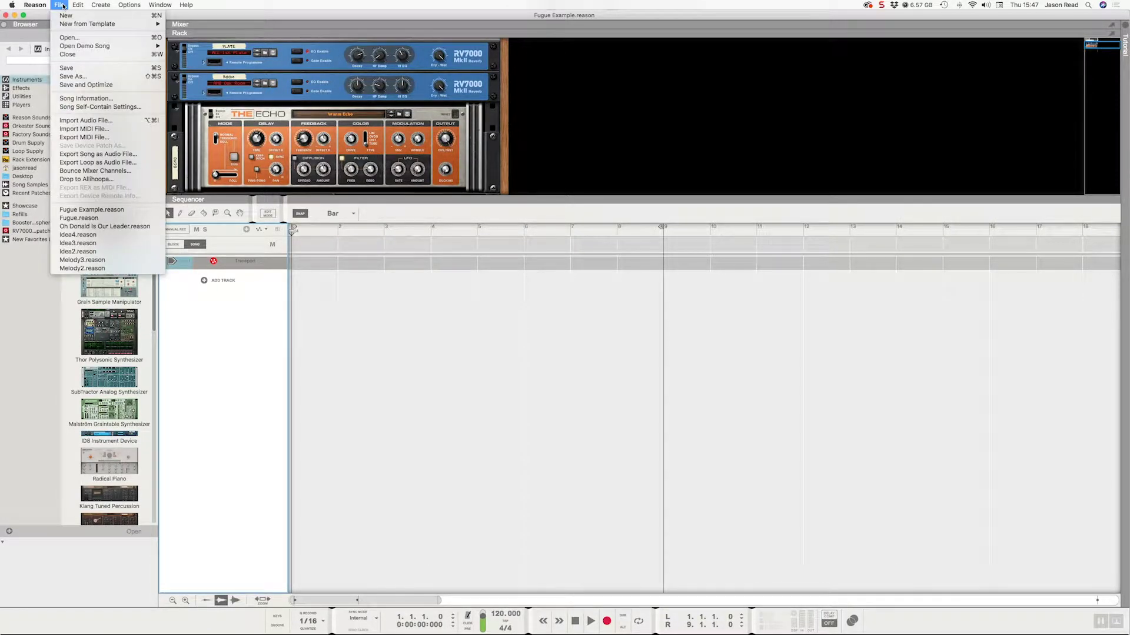
left_click(140, 129)
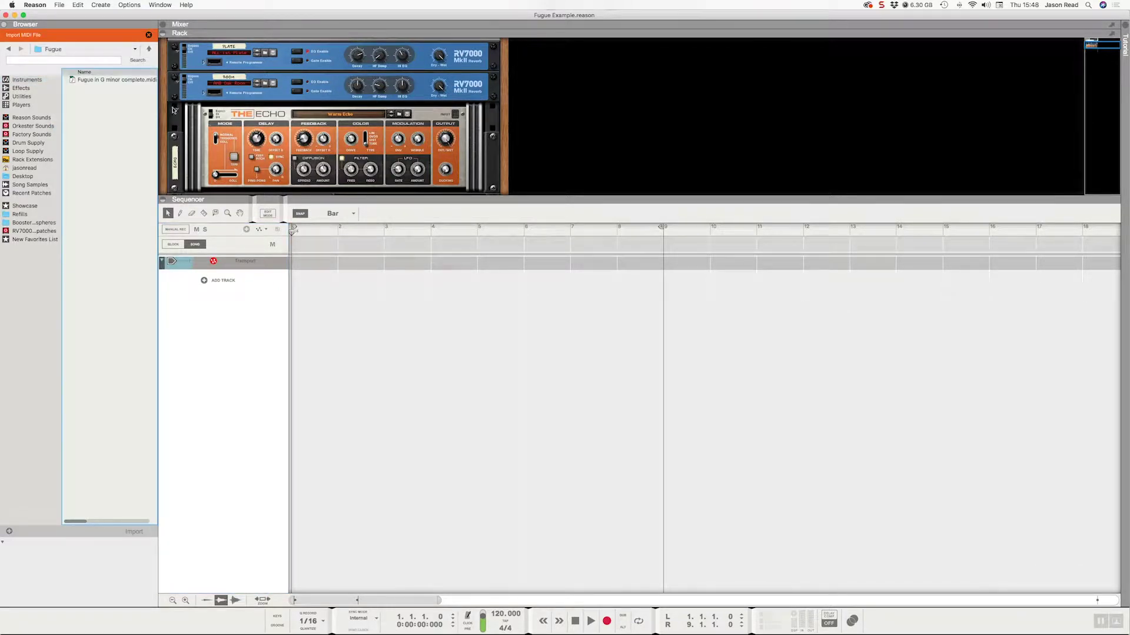
Navigate into Trevor Dark Web > Fugue and select Fugue in G minor complete.midi
left_click(149, 49)
left_click(149, 51)
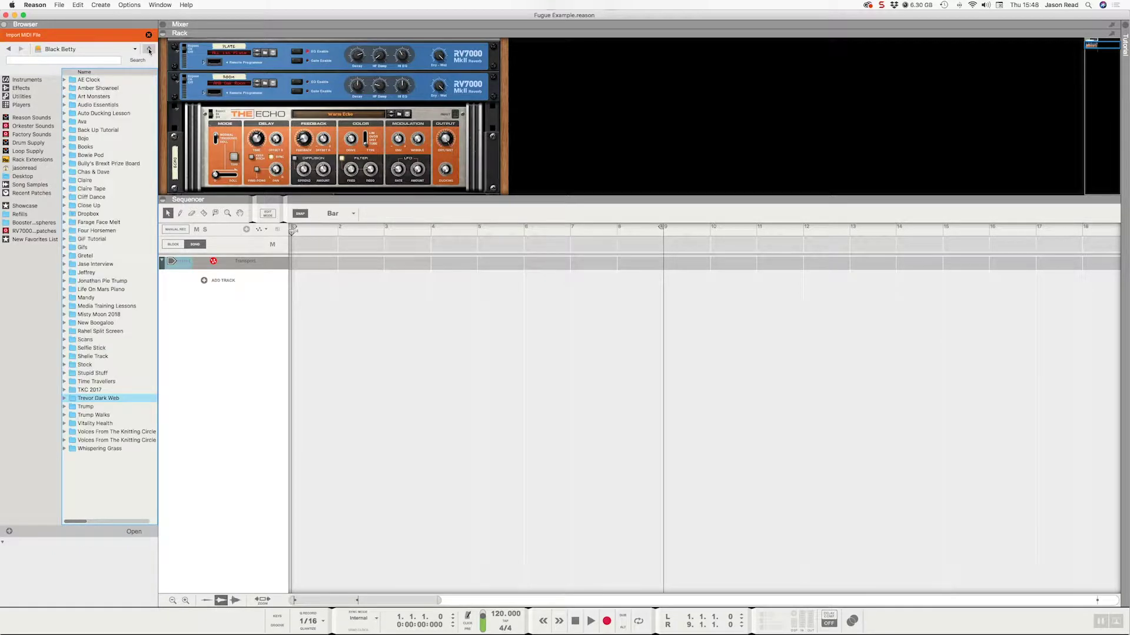
double_click(125, 400)
double_click(101, 97)
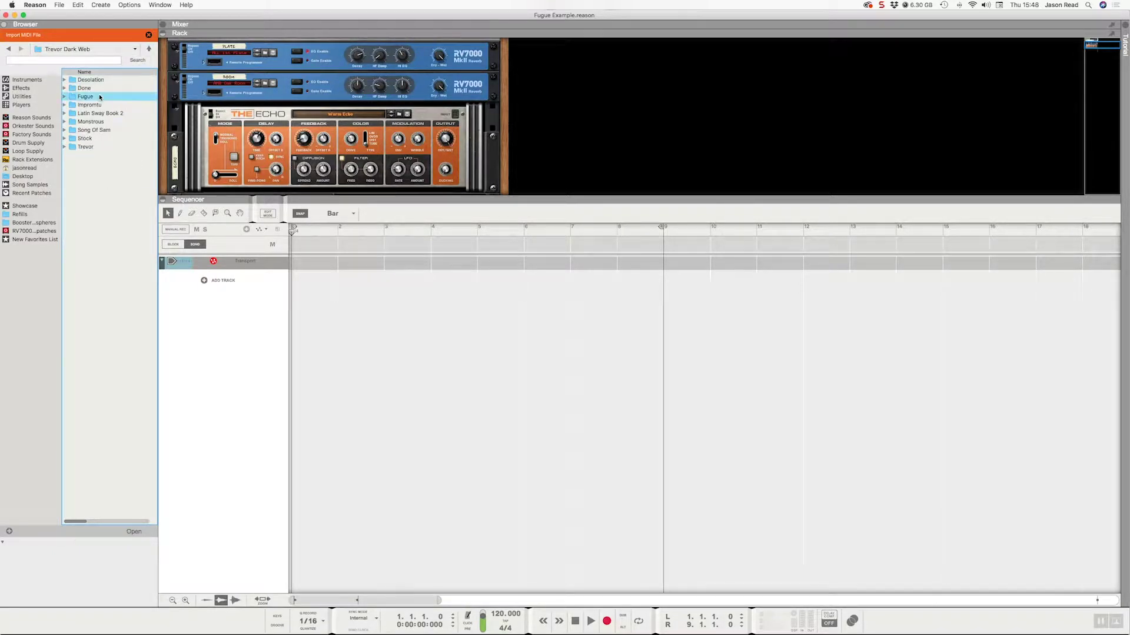
left_click(116, 82)
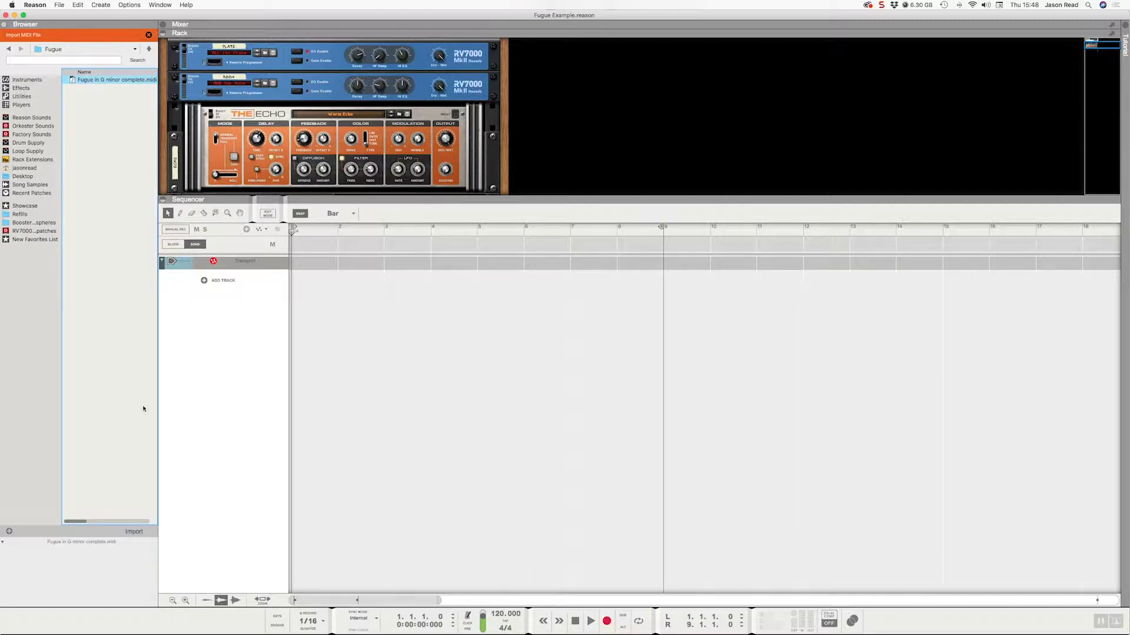
Import Fugue in G minor complete.midi into the song
left_click(134, 532)
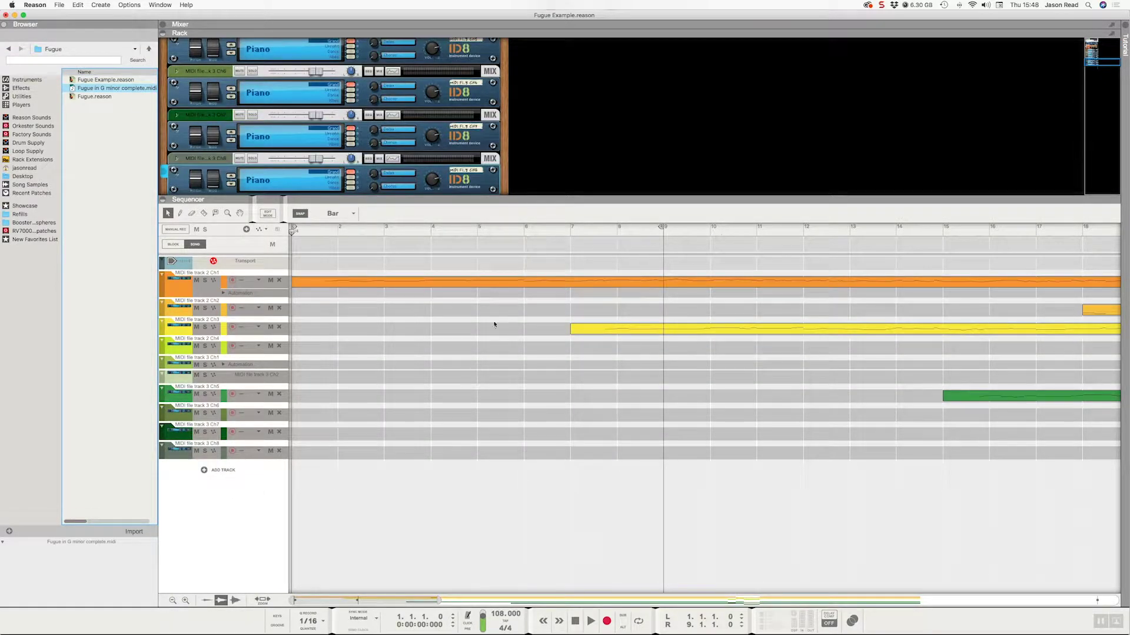
scroll(472, 172, "down", 3)
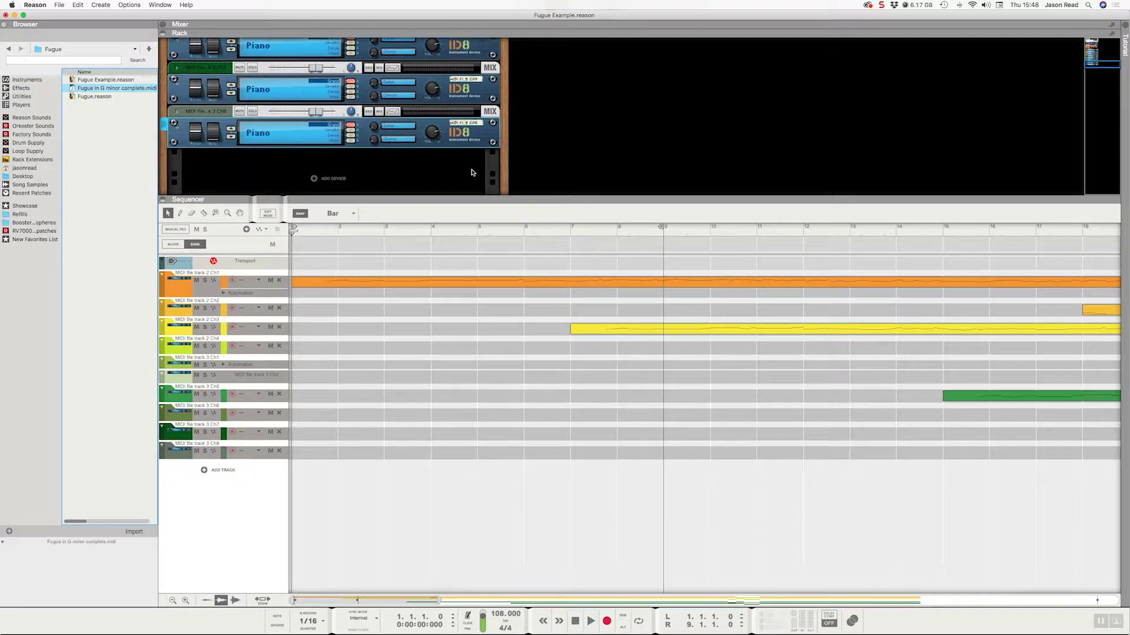
scroll(463, 127, "up", 1)
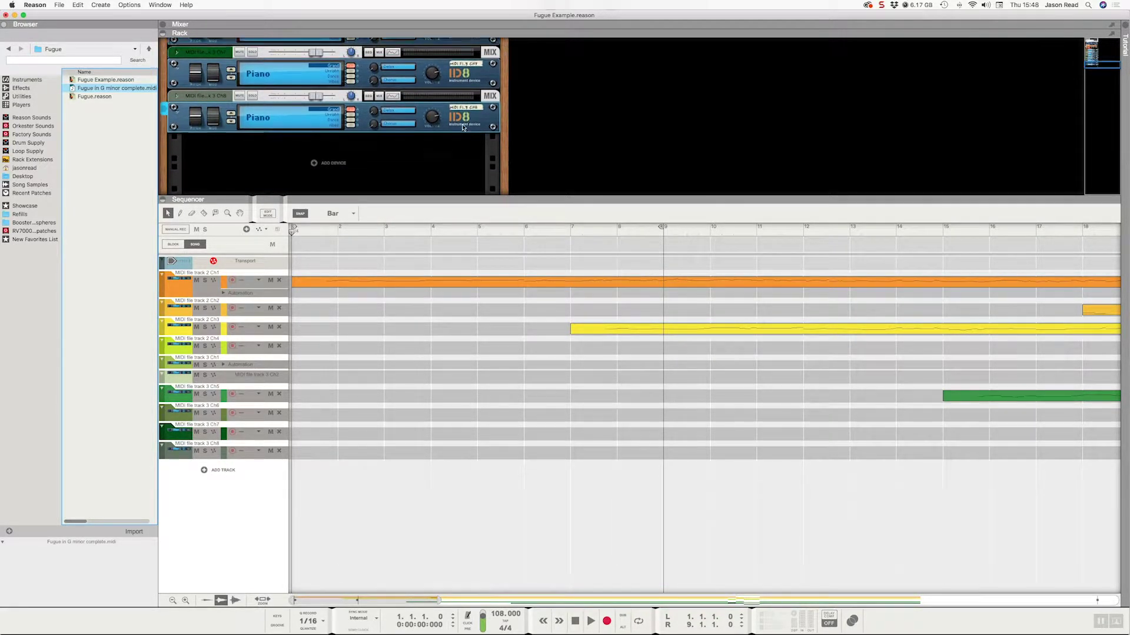
Zoom the sequencer out to show the whole song and start playback
left_click(306, 231)
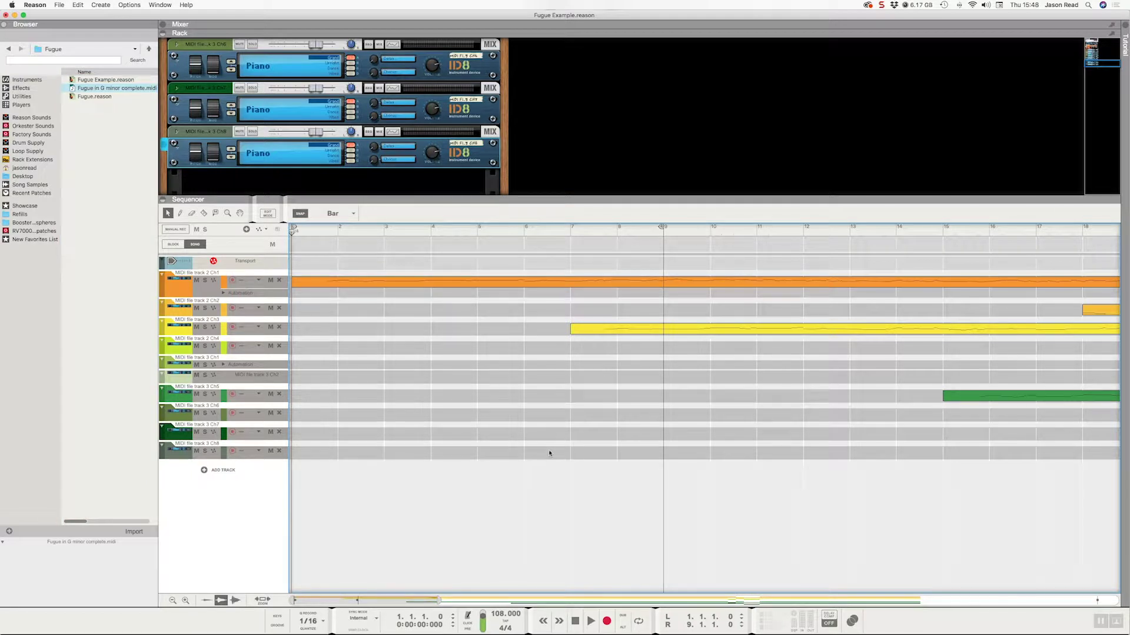
left_click_drag(438, 601, 849, 580)
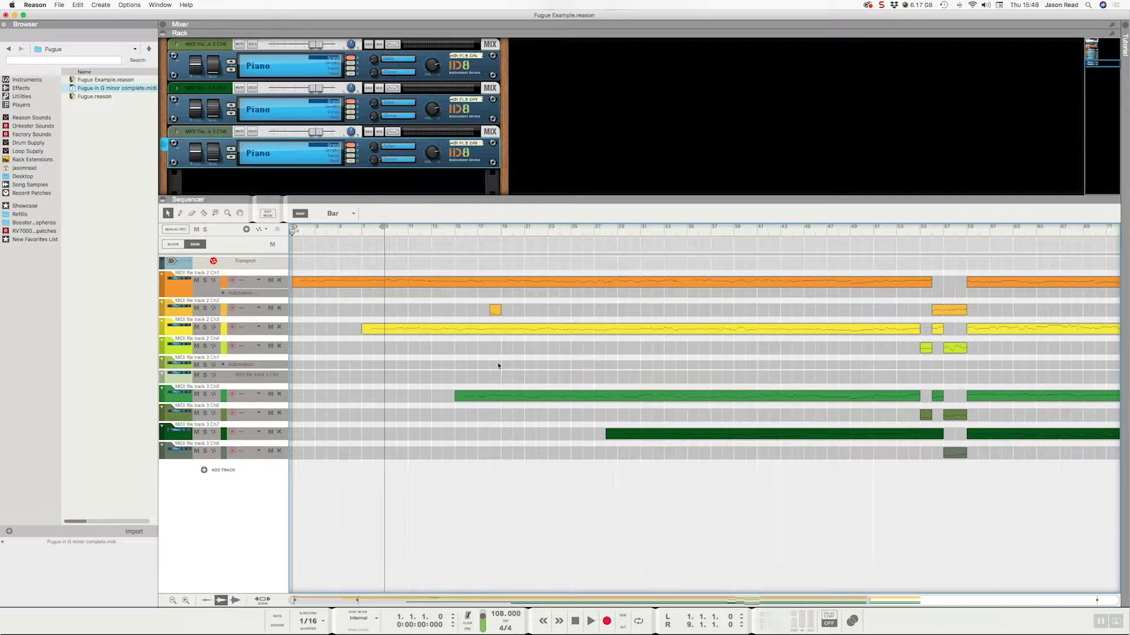
key("space")
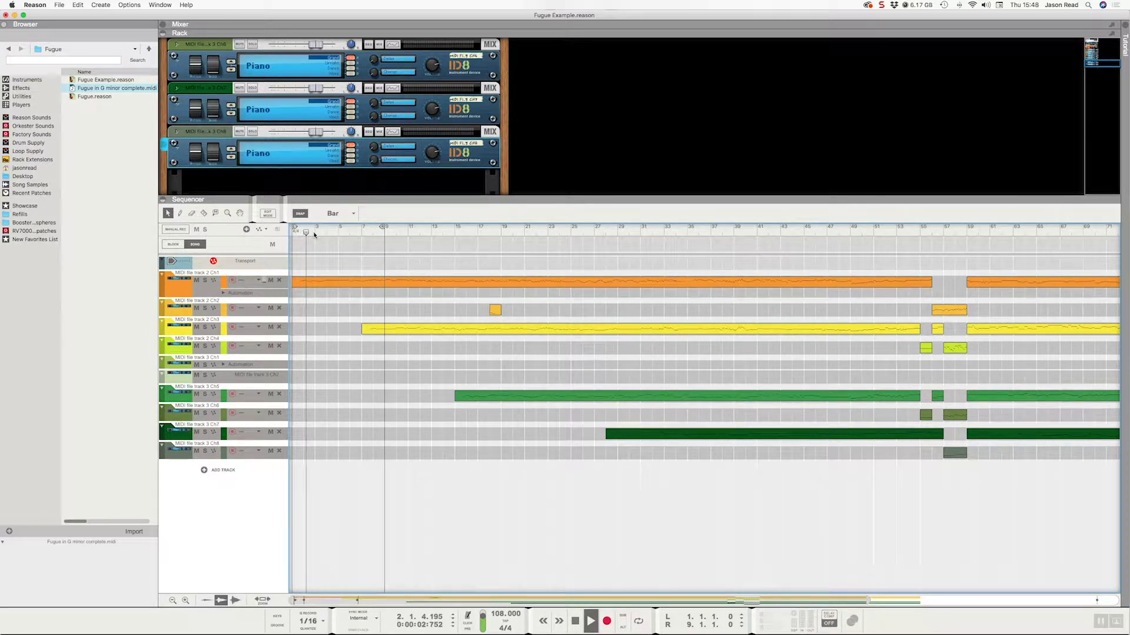
Jump playback ahead to about bar 11, then select MIDI file track 2 Ch1
left_click(408, 233)
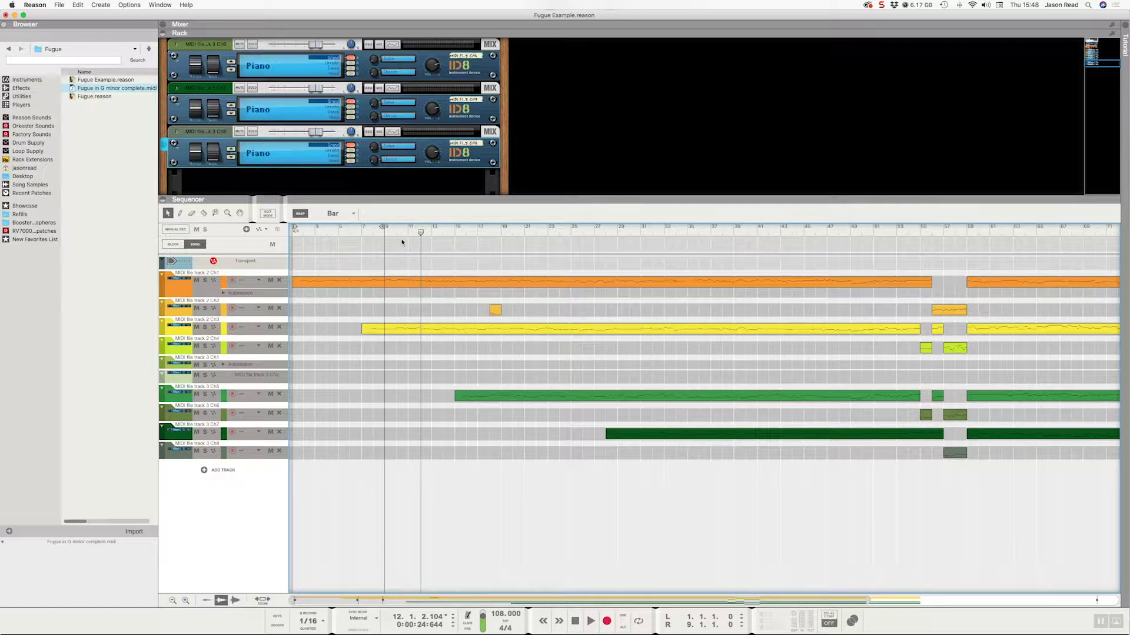
left_click(214, 292)
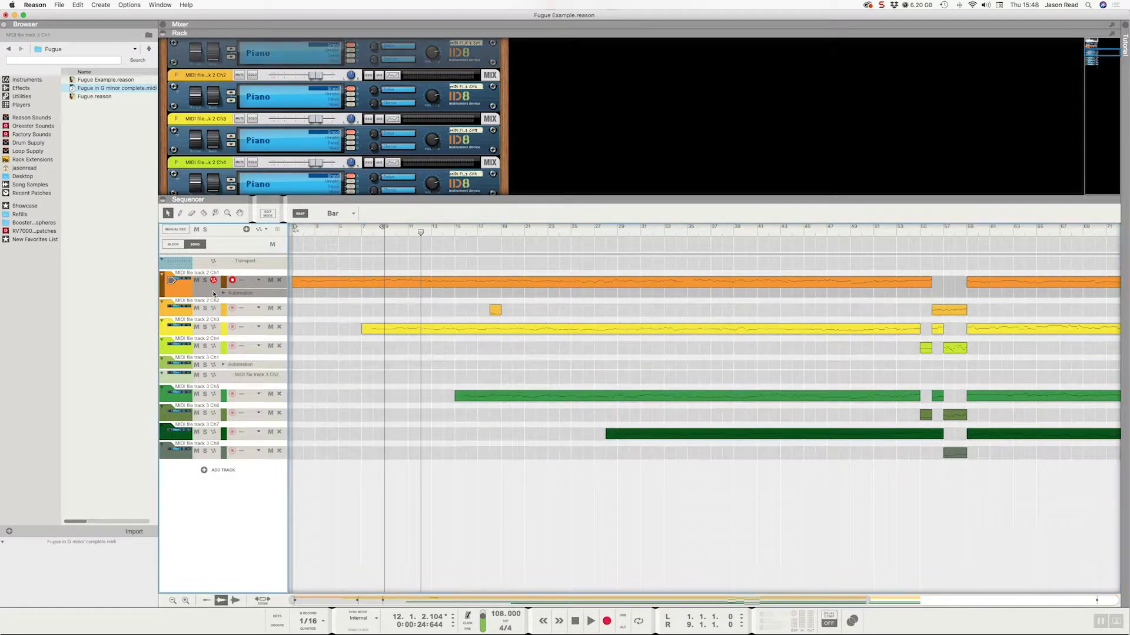
Drop Rack Extensions > Radical Piano > Natural Pianos > Nice Grand.repatch onto MIDI file track 2 Ch1
left_click(43, 163)
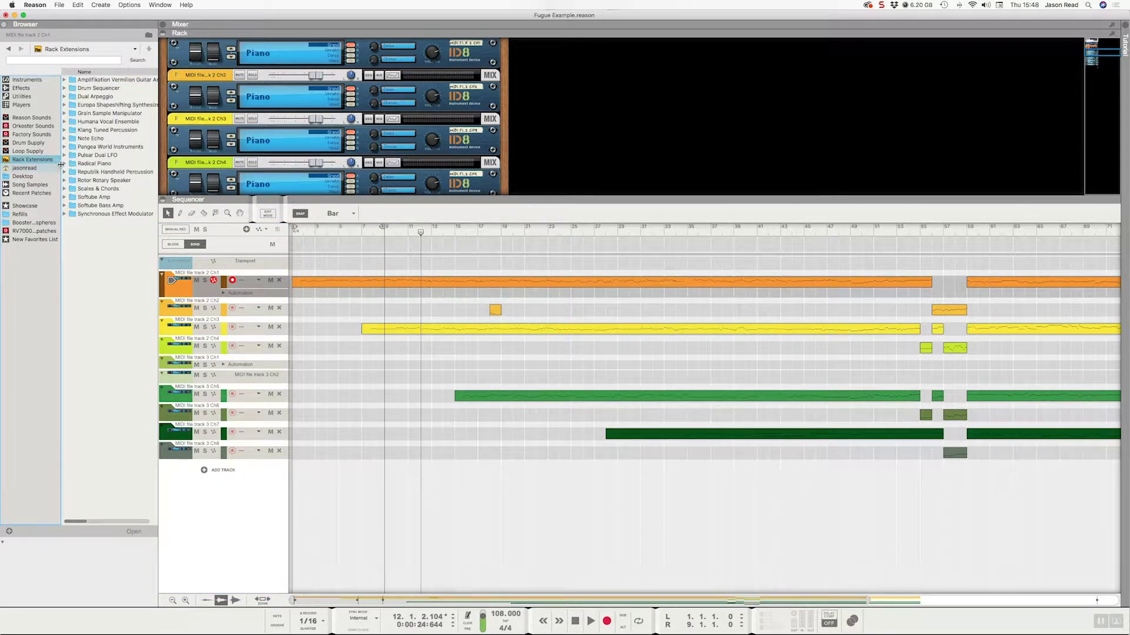
left_click(64, 164)
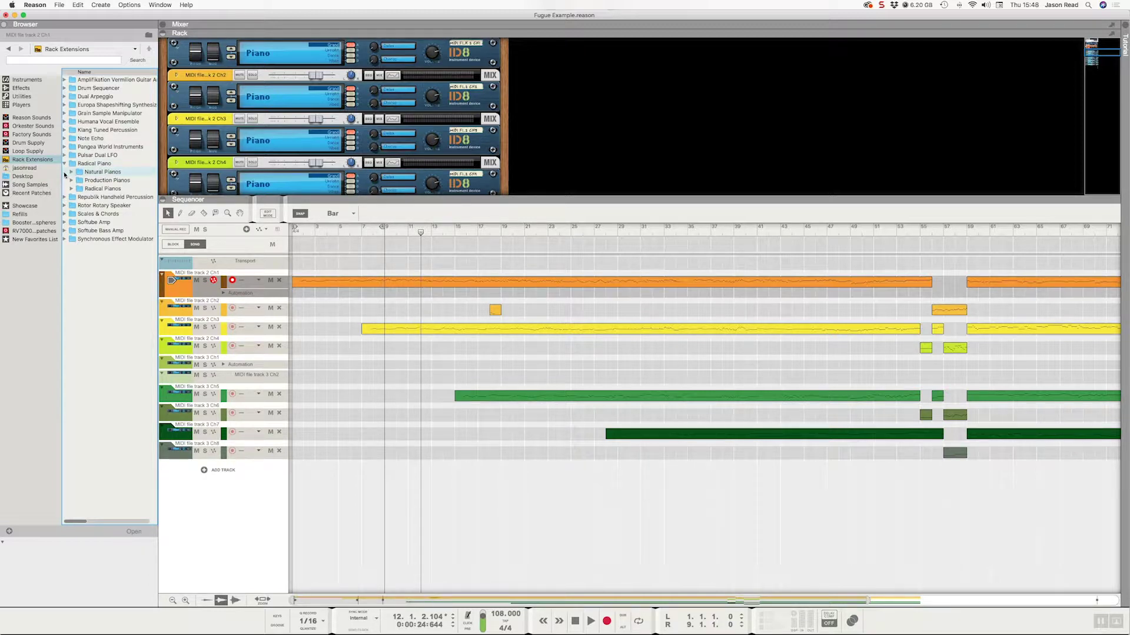
left_click(72, 174)
scroll(126, 234, "down", 3)
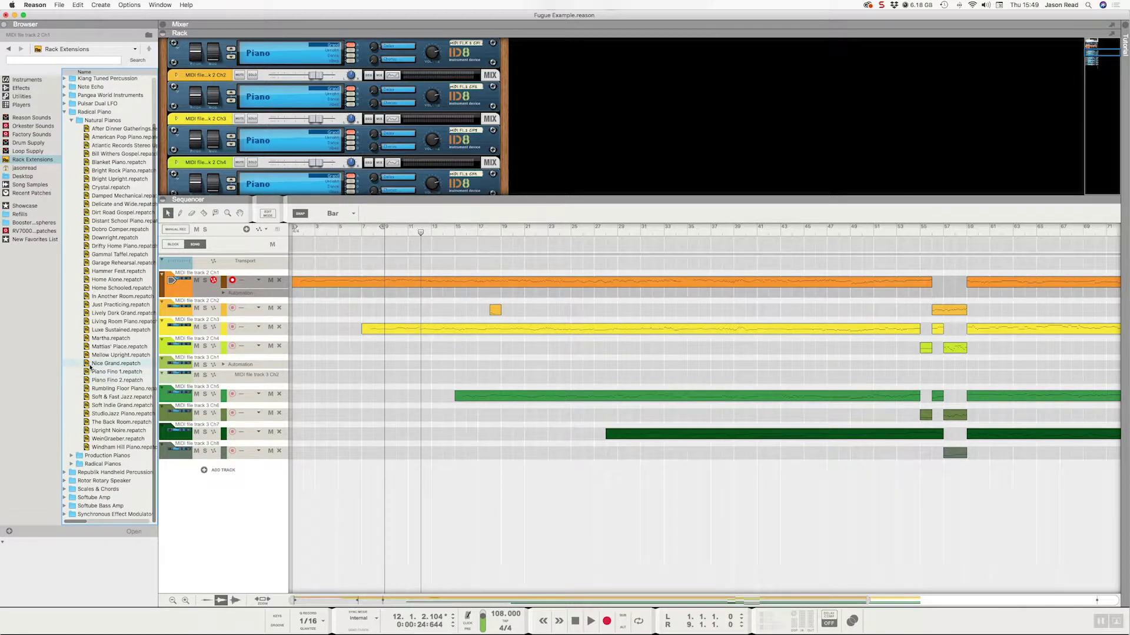
left_click_drag(86, 366, 188, 287)
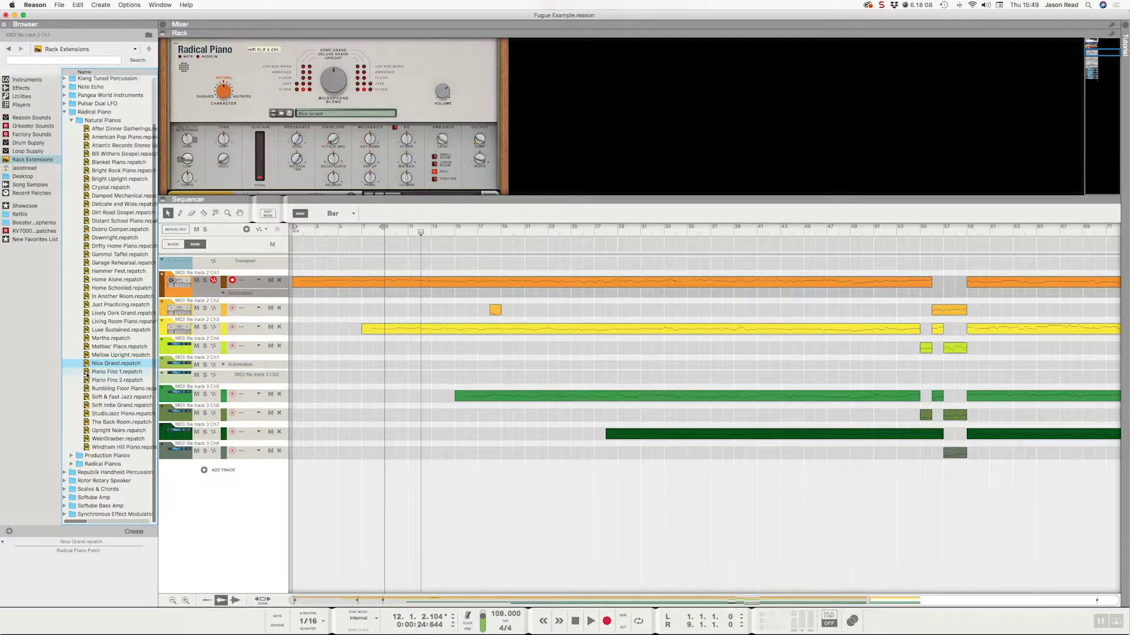
left_click_drag(125, 373, 179, 349)
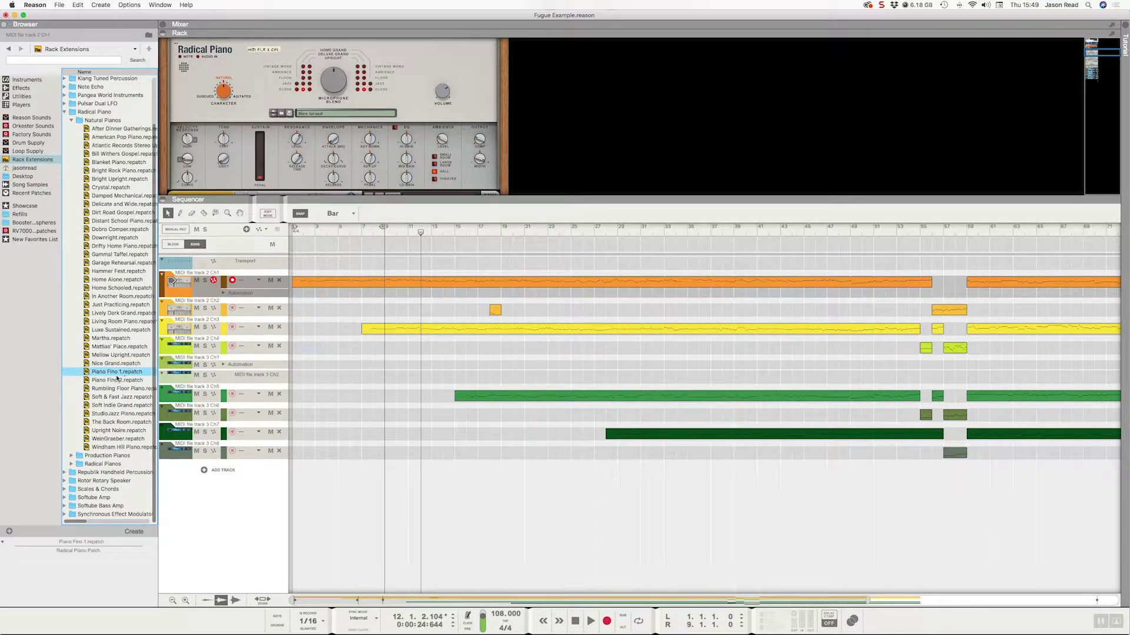
Drag Nice Grand.repatch onto the lower fugue tracks, including MIDI file track 3 Ch8
left_click(88, 363)
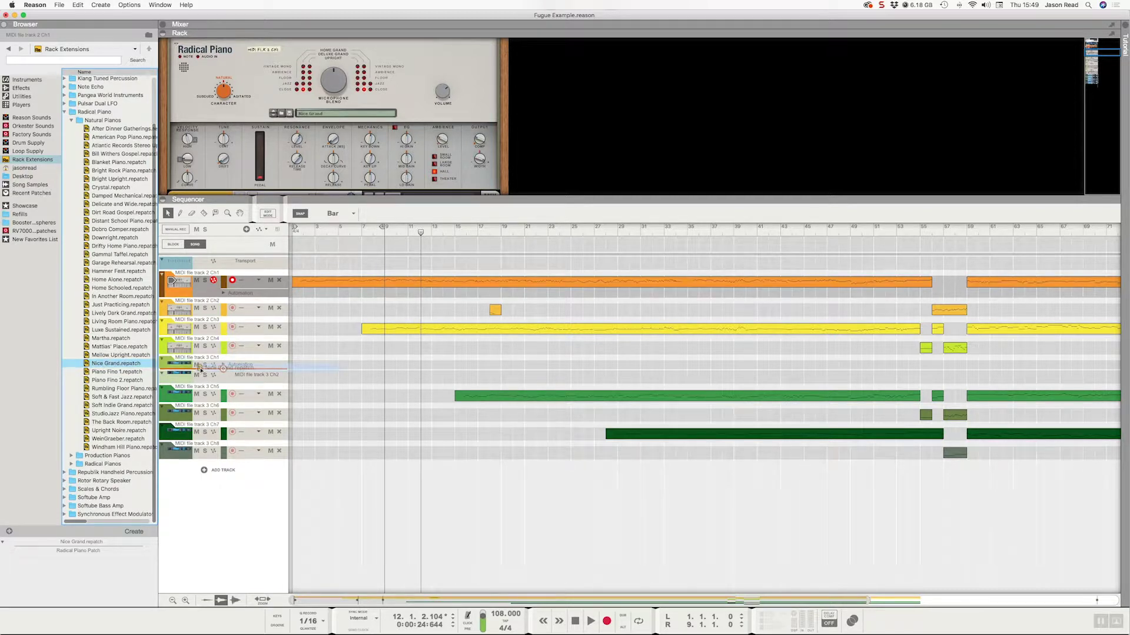
left_click_drag(86, 363, 167, 415)
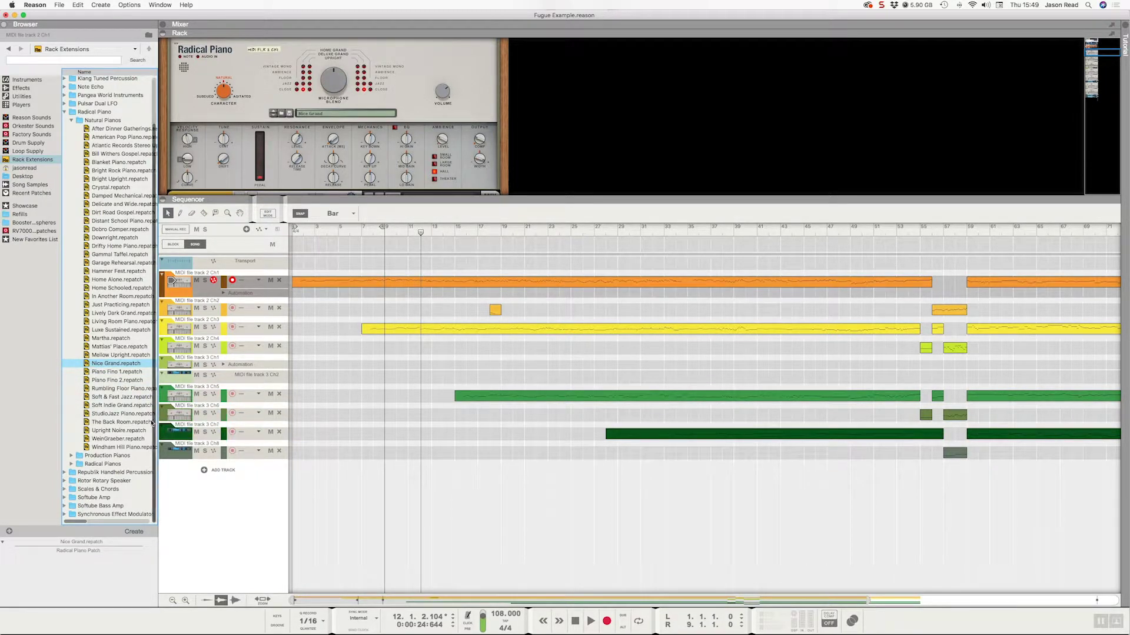
left_click_drag(115, 363, 177, 450)
Play the song briefly to hear the new piano, stop, and expand the mixer
key("space")
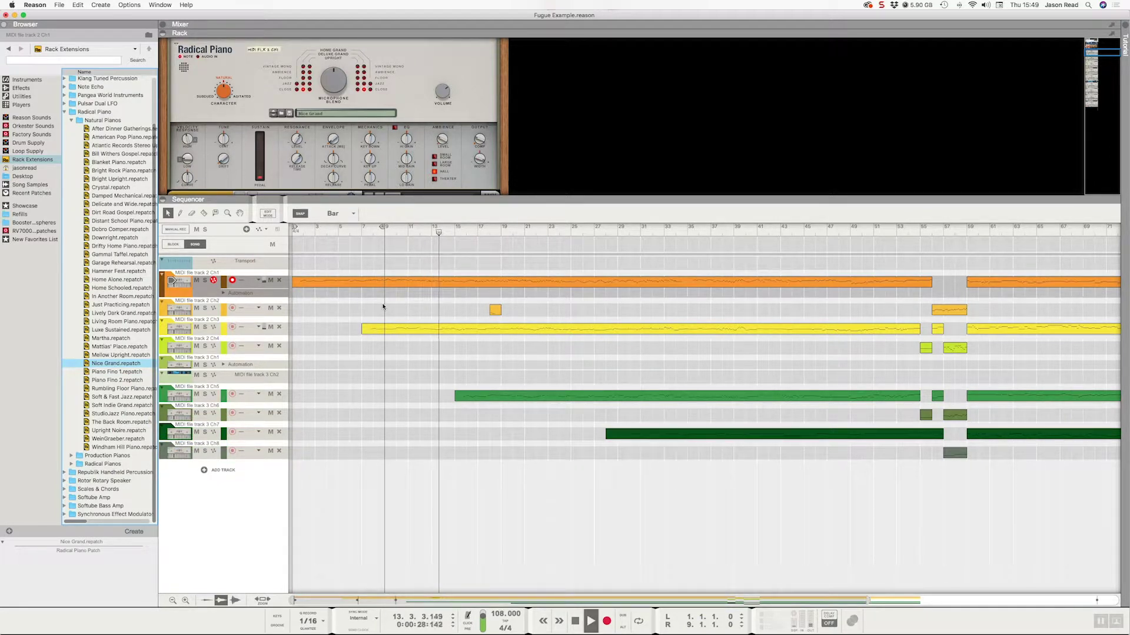
key("space")
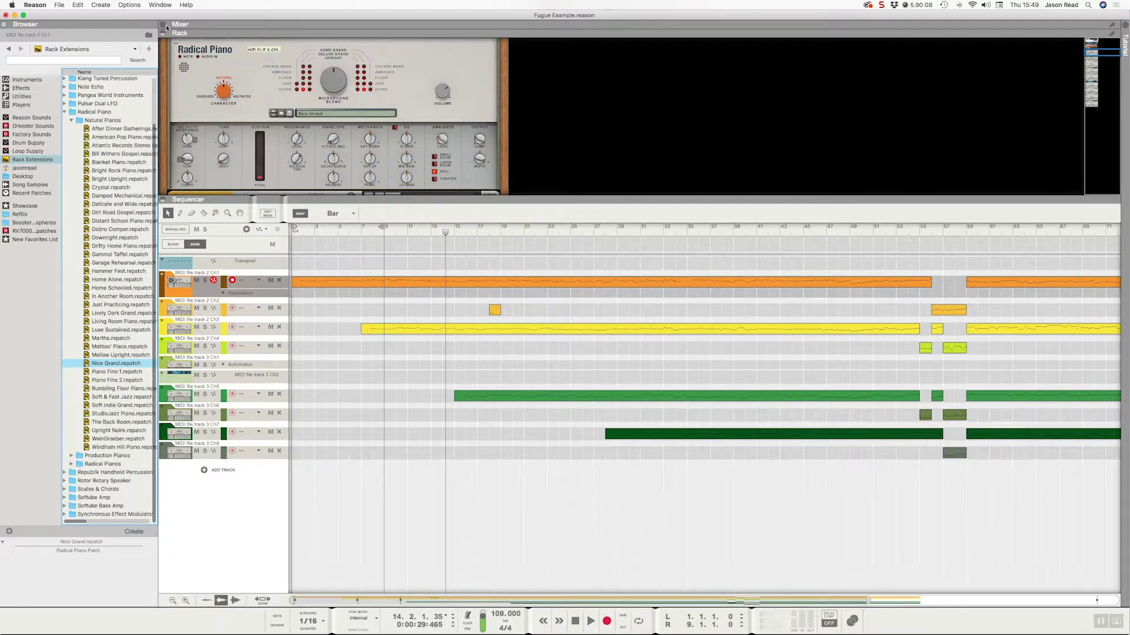
left_click(163, 25)
Enlarge the mixer, load 8 Band Parallel Compression.cmb into the master inserts, and stop playback
scroll(935, 212, "up", 3)
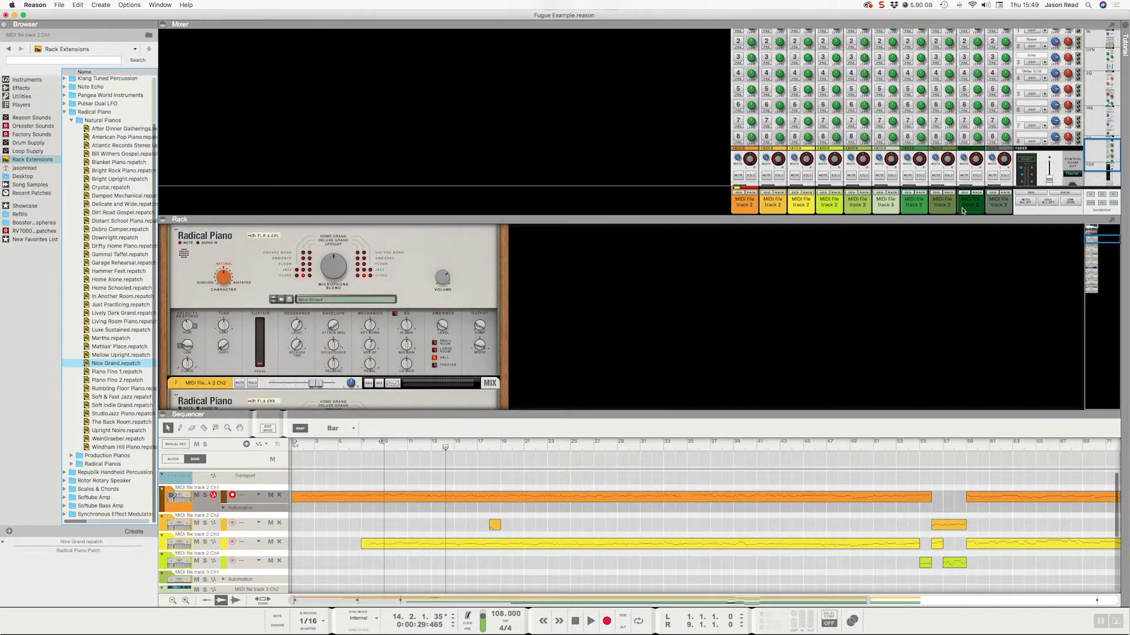
left_click_drag(935, 216, 927, 454)
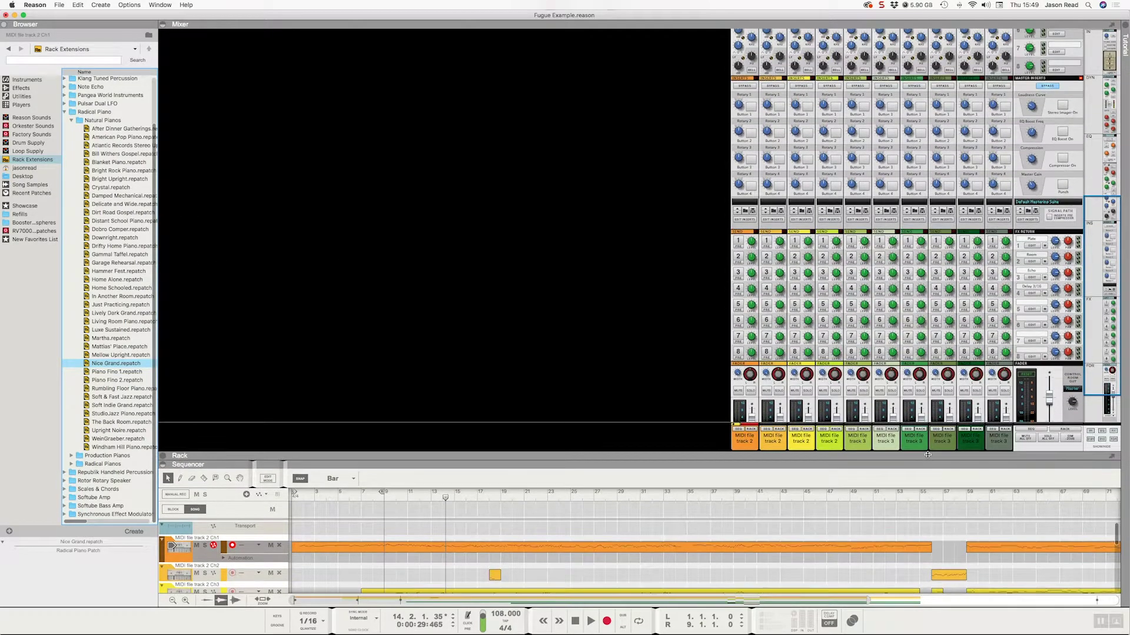
left_click(1052, 89)
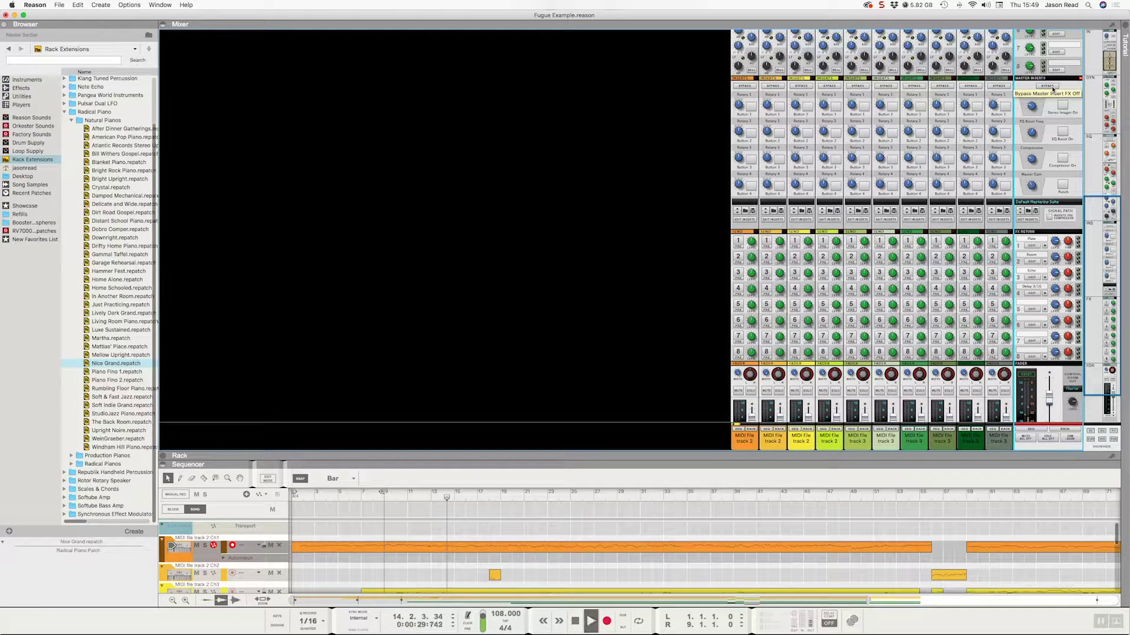
left_click(1051, 202)
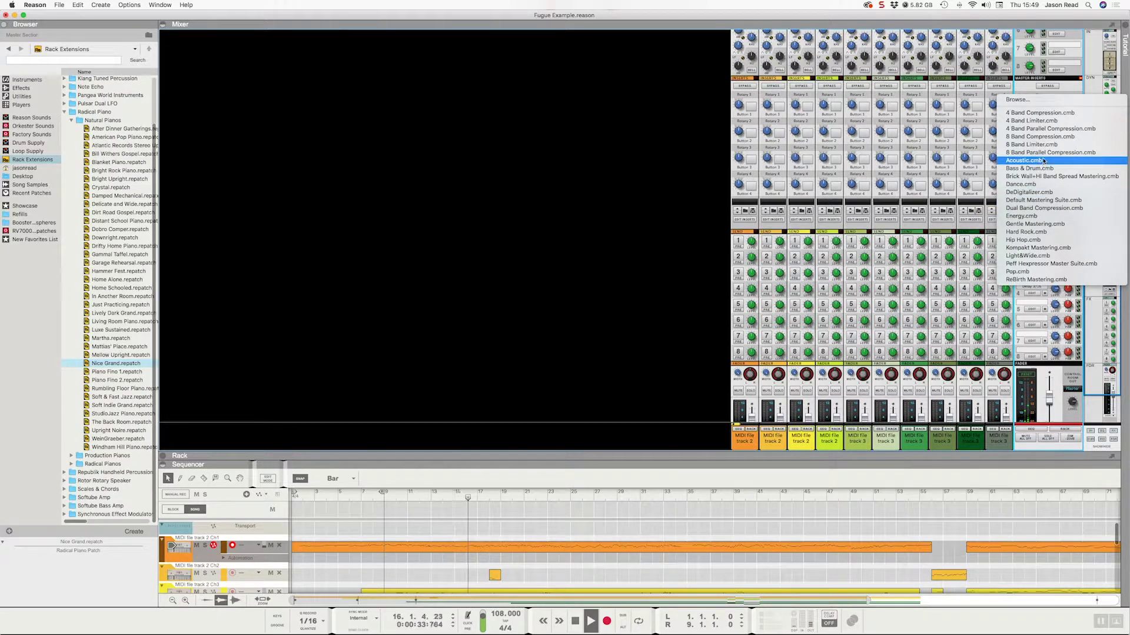
left_click(1072, 154)
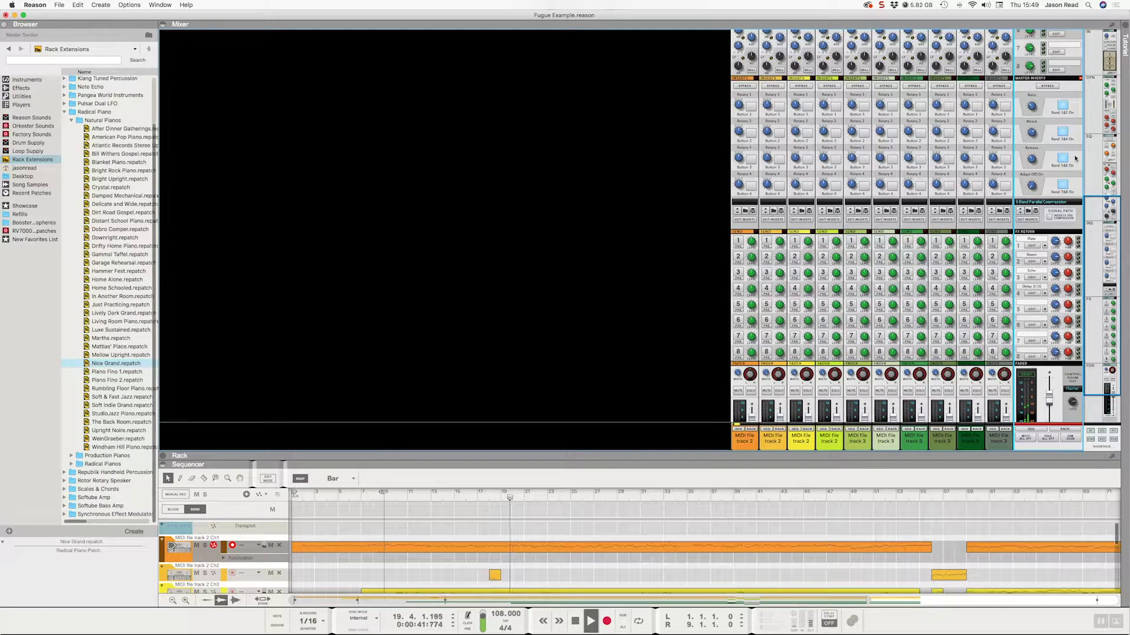
key("space")
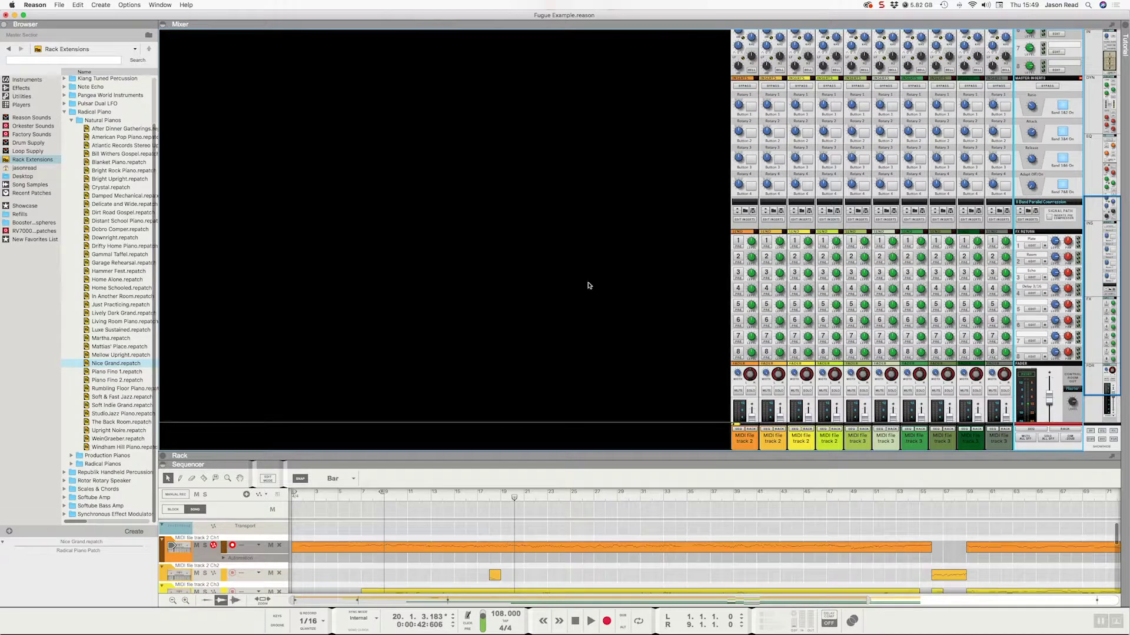
scroll(356, 315, "down", 3)
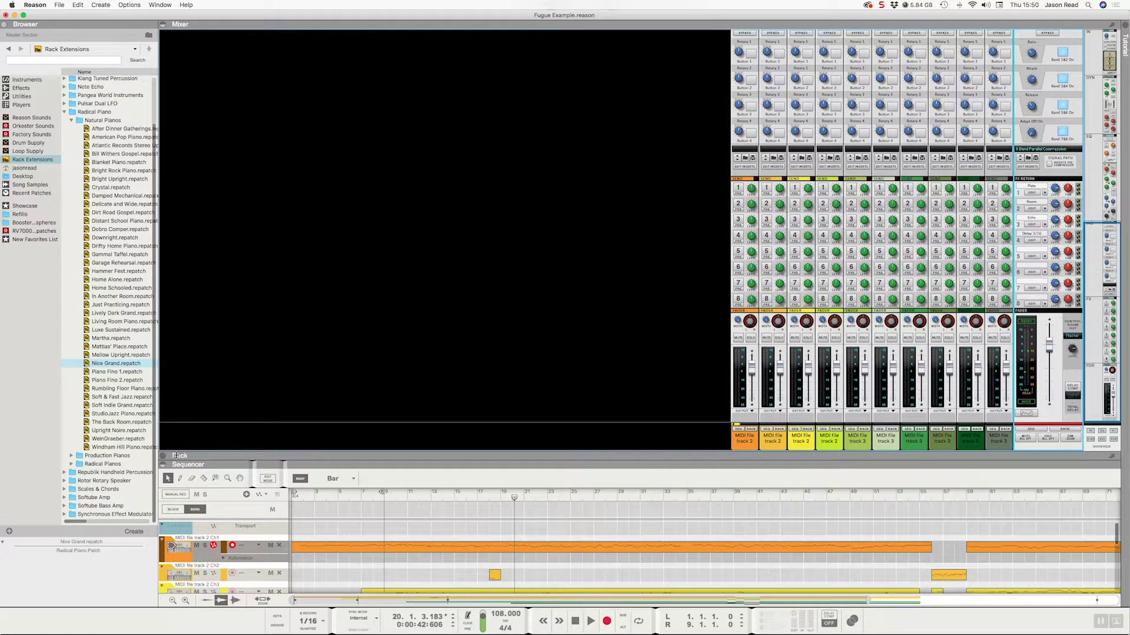
Open the rack at its top, showing the Hardware Interface and Master Section
left_click(164, 456)
scroll(345, 253, "up", 10)
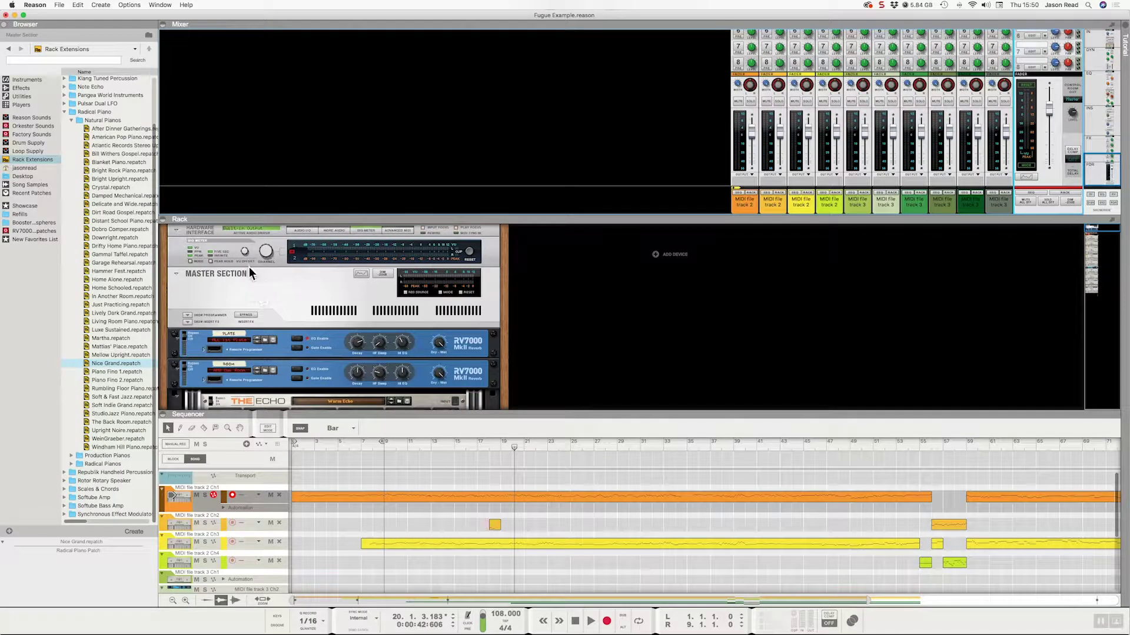
left_click(163, 220)
left_click(163, 456)
left_click(495, 286)
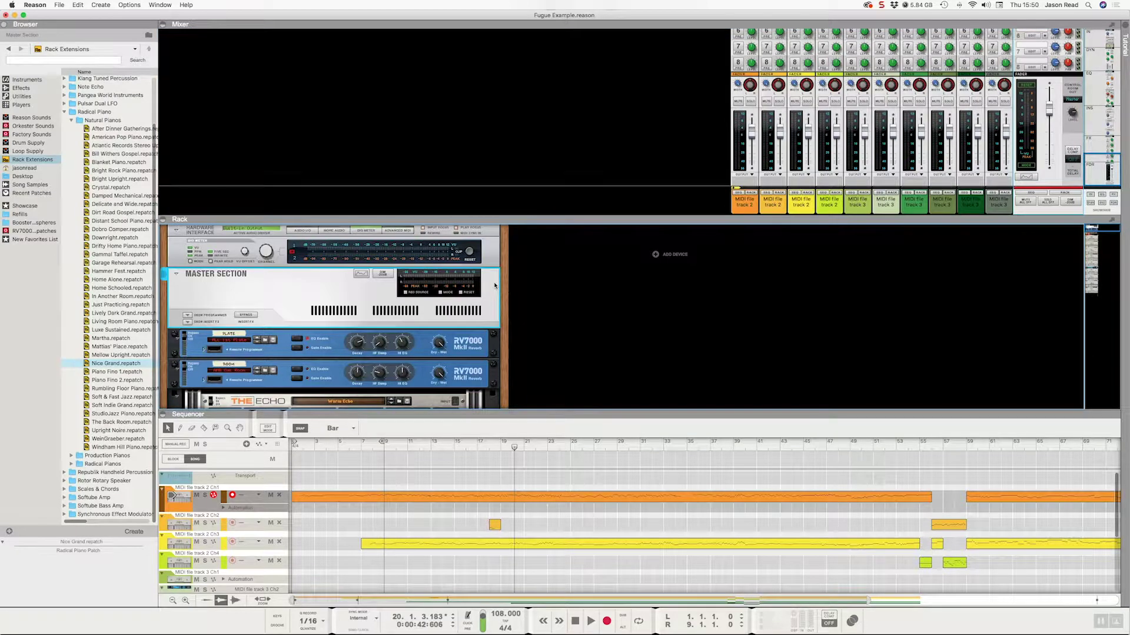
left_click(180, 261)
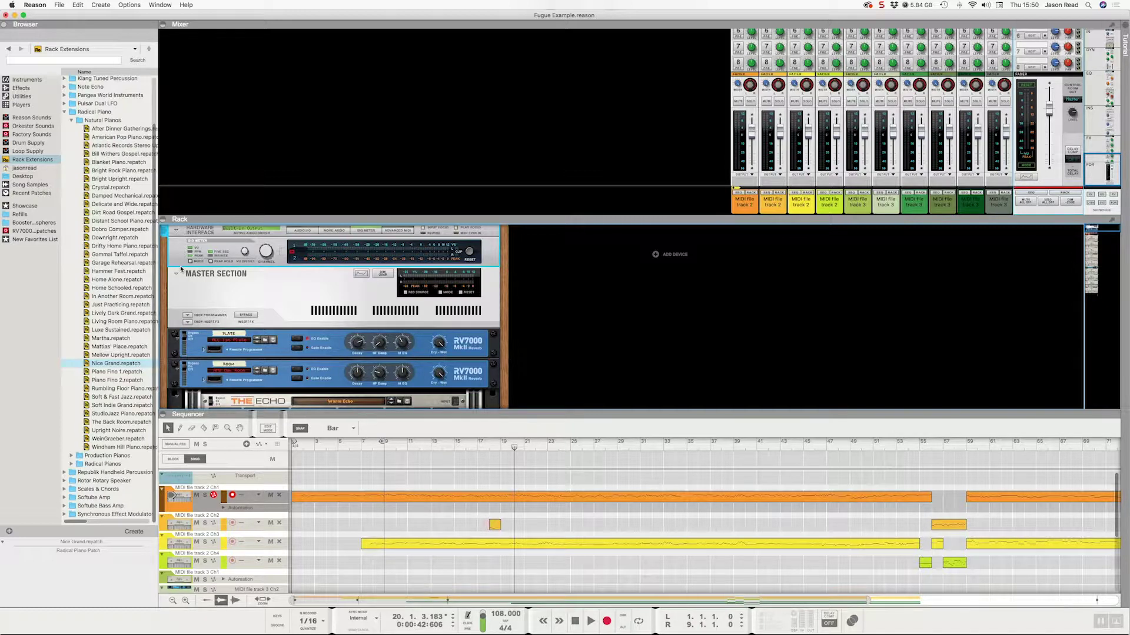
Rewind to bar 1, enlarge the sequencer, and select the Hardware Interface
left_click(290, 447)
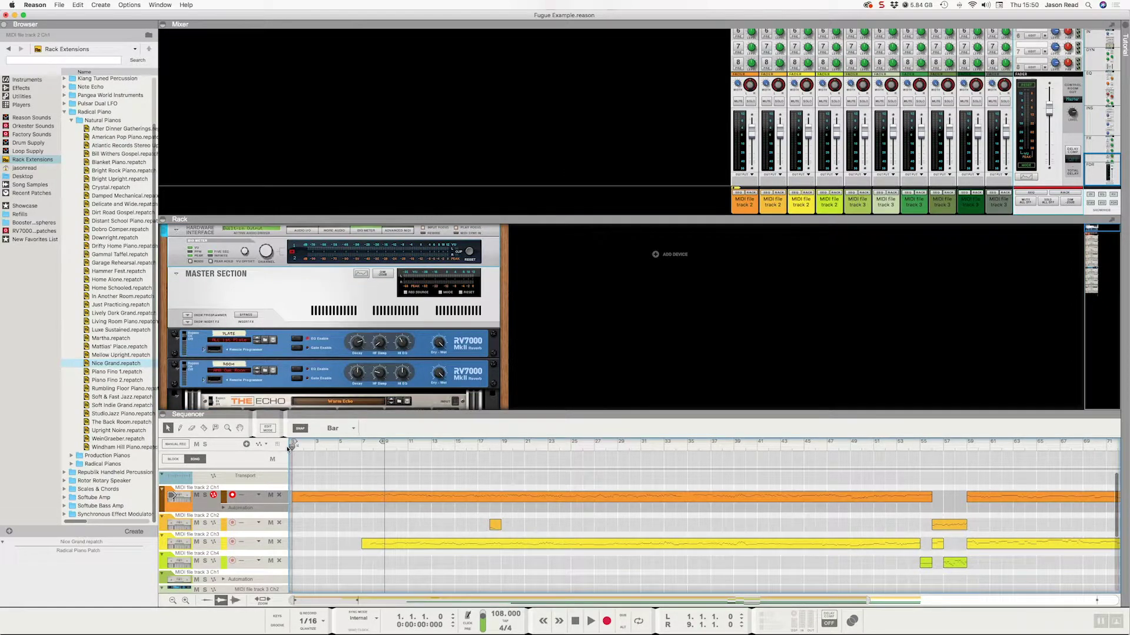
left_click_drag(509, 418, 511, 337)
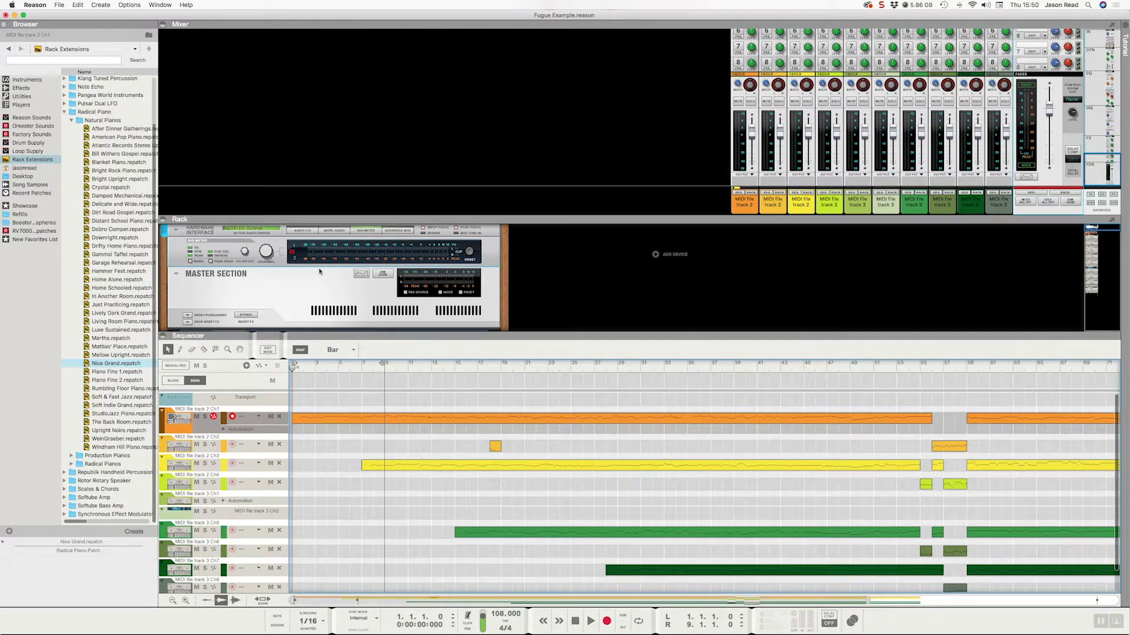
left_click(200, 235)
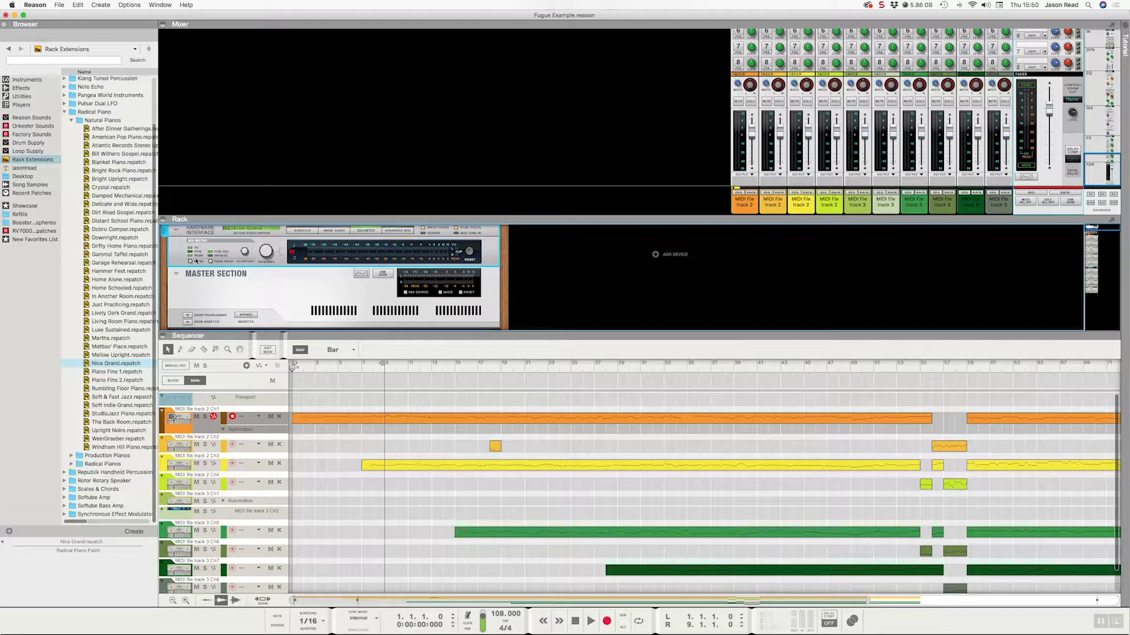
Create an Audiomatic Retro Transformer via Create > Effects
left_click(101, 5)
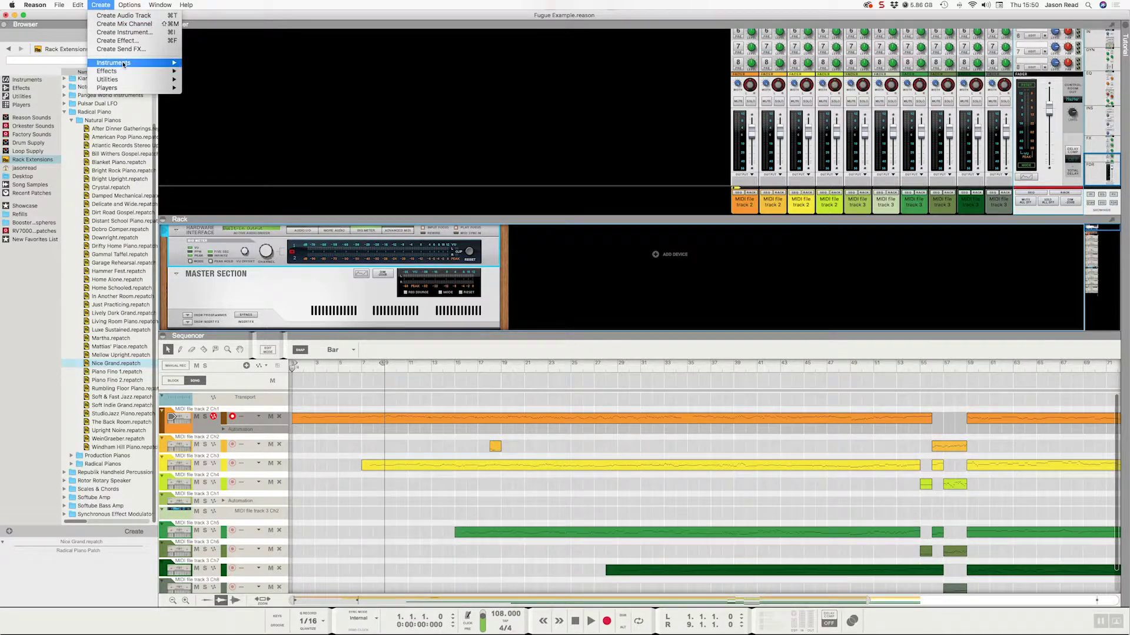
mouse_move(123, 70)
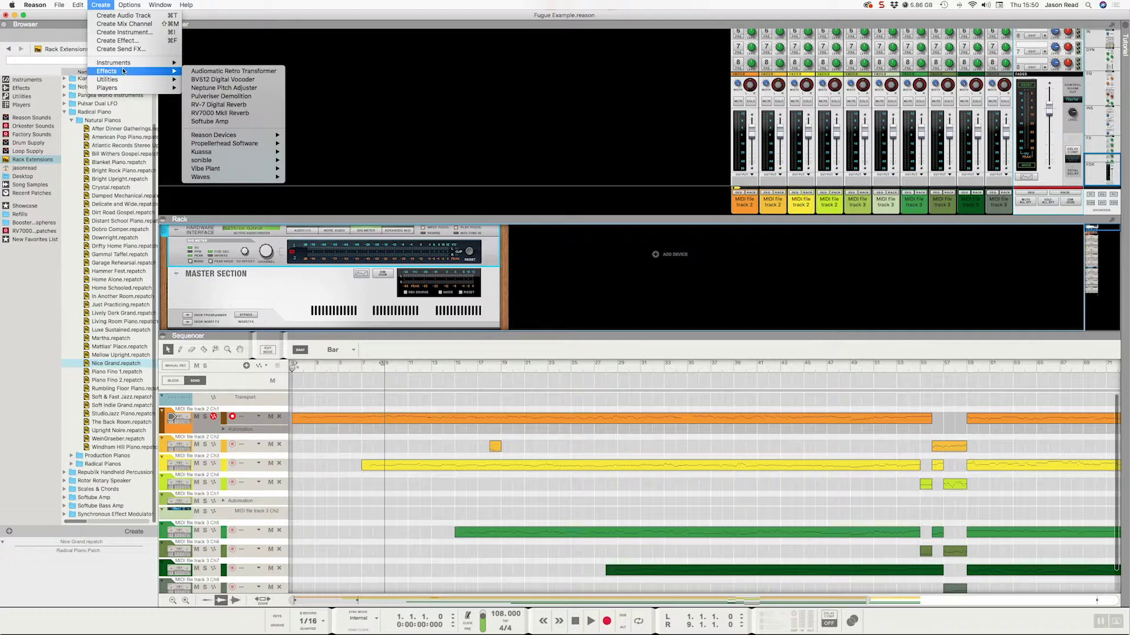
left_click(236, 72)
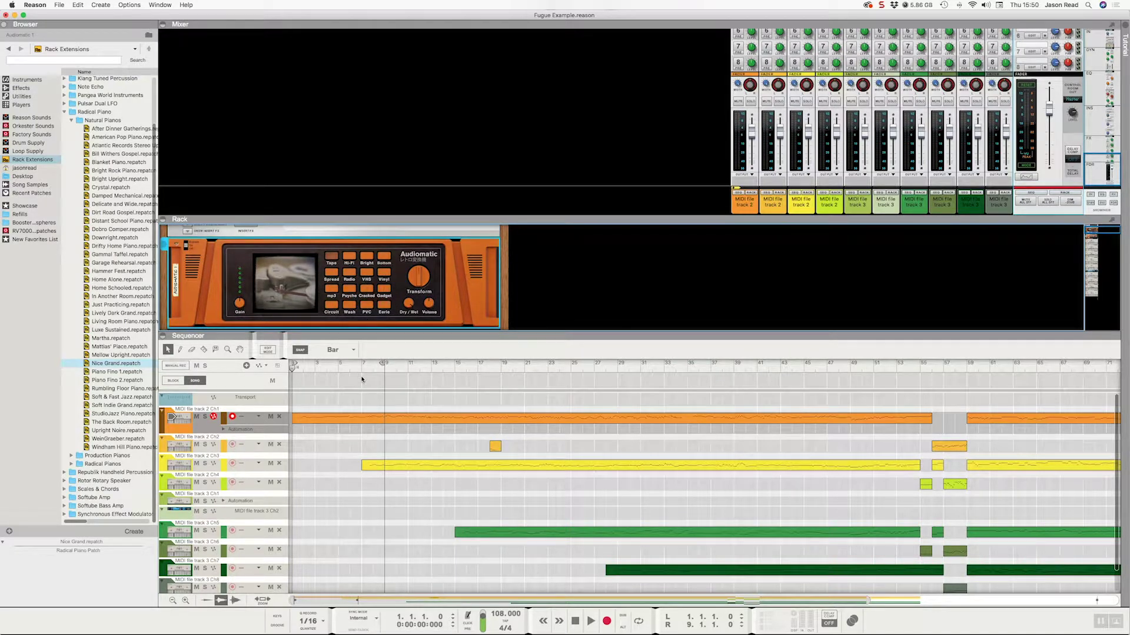
Play the song while switching the Audiomatic through its Eerie, Vinyl, Circuit and Radio presets
key("space")
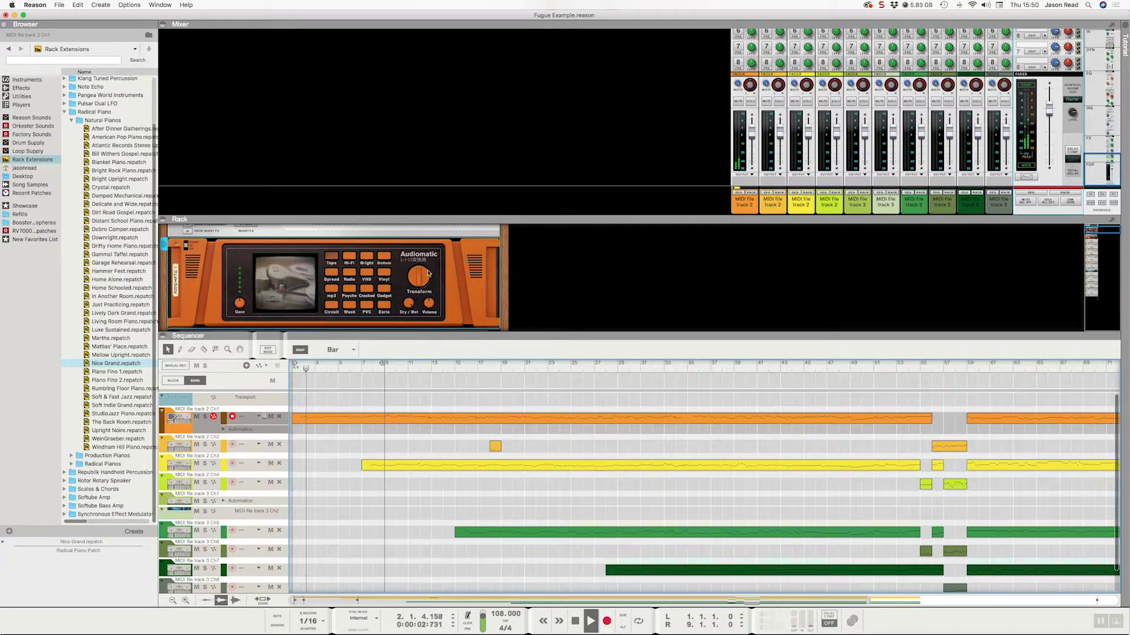
left_click(430, 302)
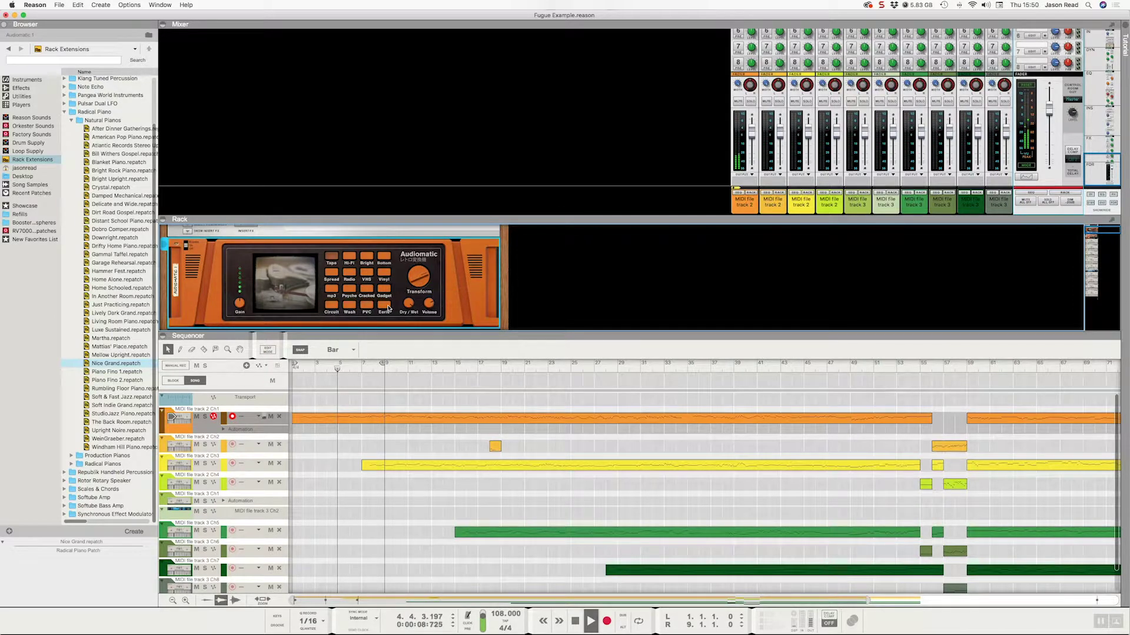
left_click(387, 308)
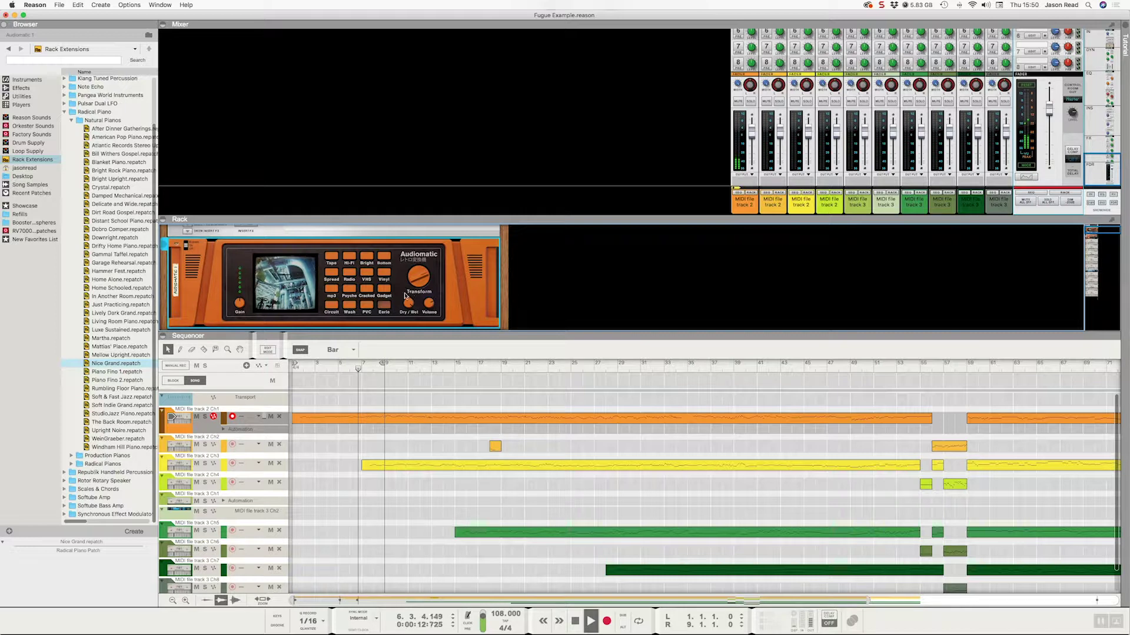
left_click(386, 278)
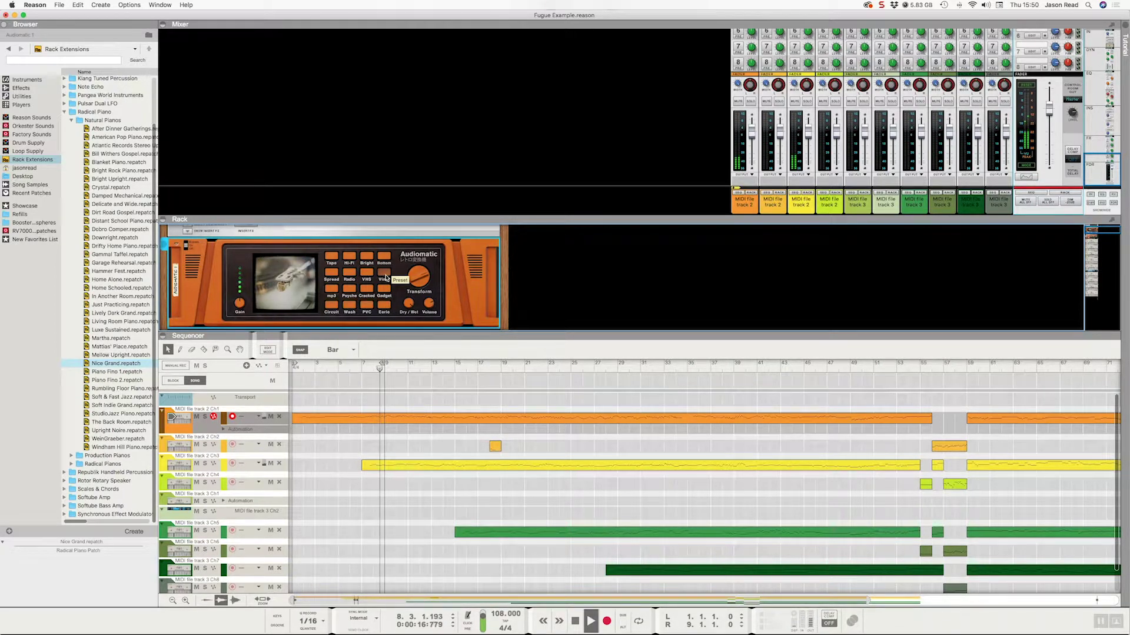
left_click(331, 307)
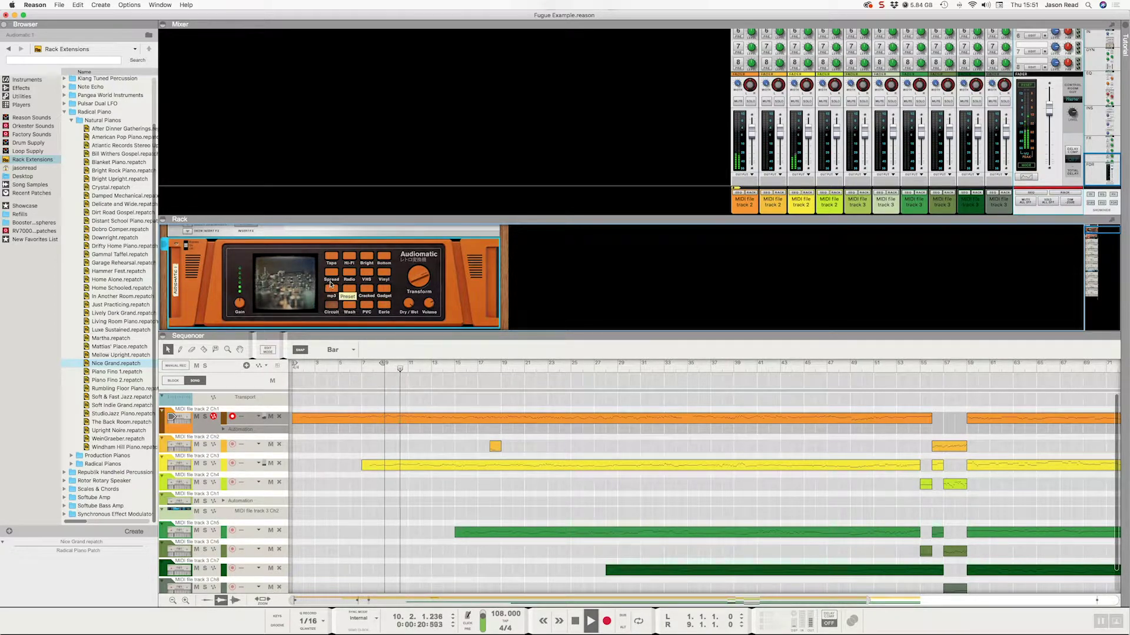
left_click(347, 274)
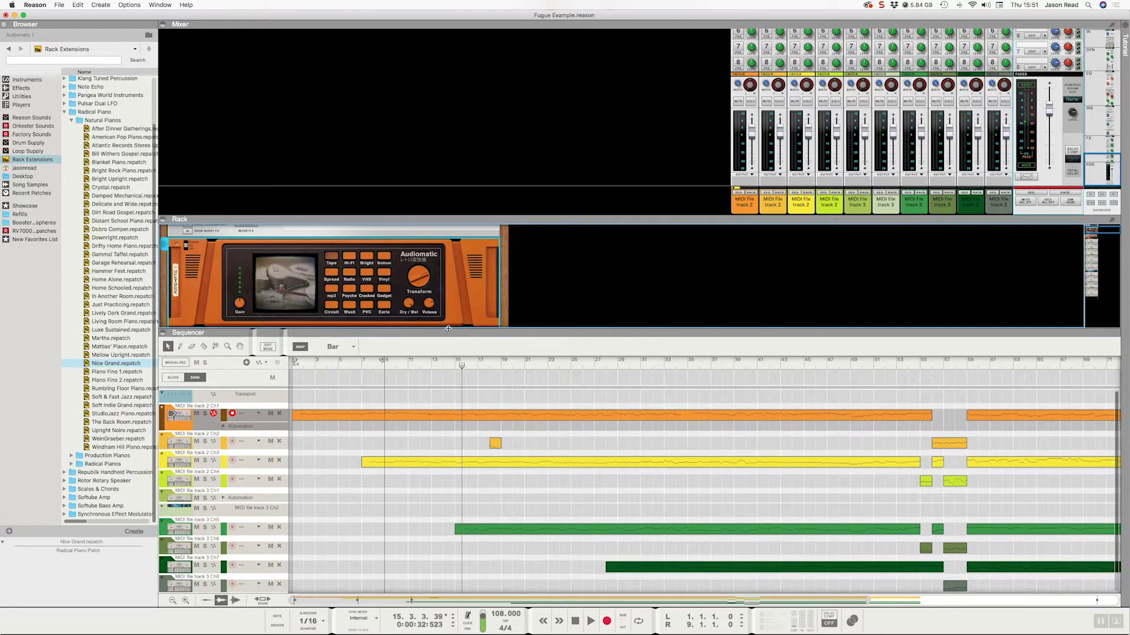
Save the song with File > Save, then expand the full mixer and rewind to bar 1
left_click_drag(445, 334, 445, 282)
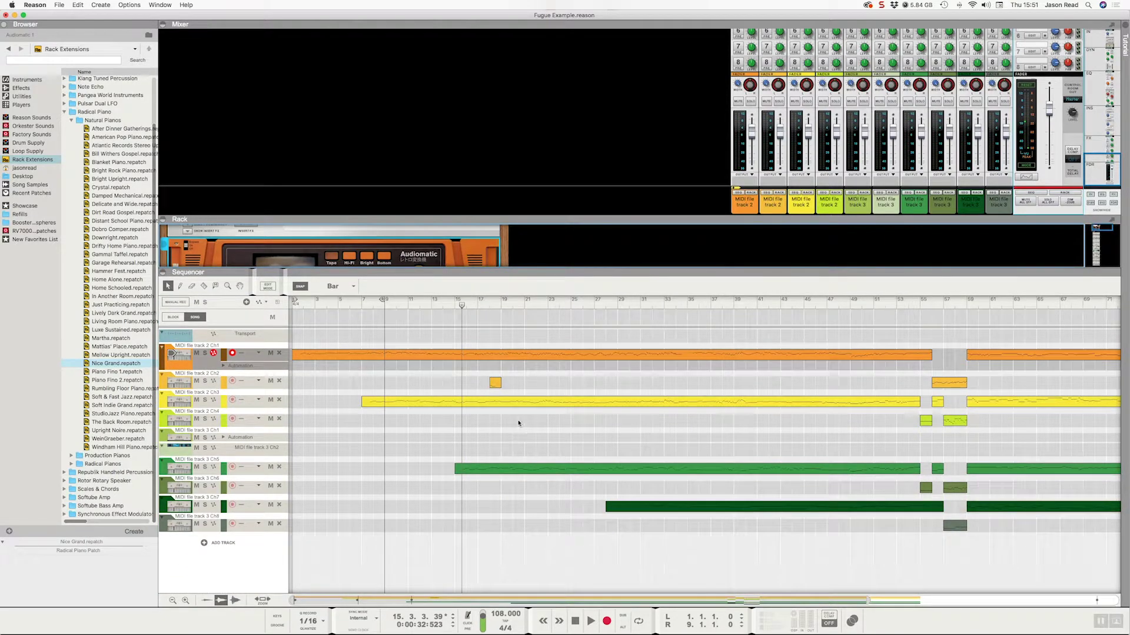
left_click(58, 5)
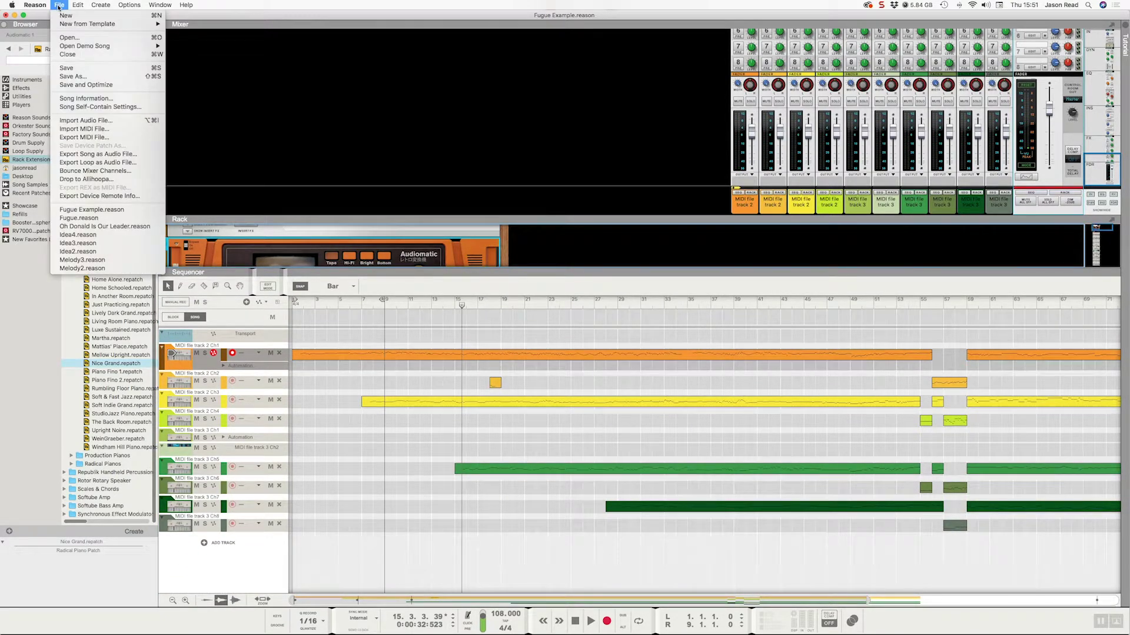
left_click(76, 68)
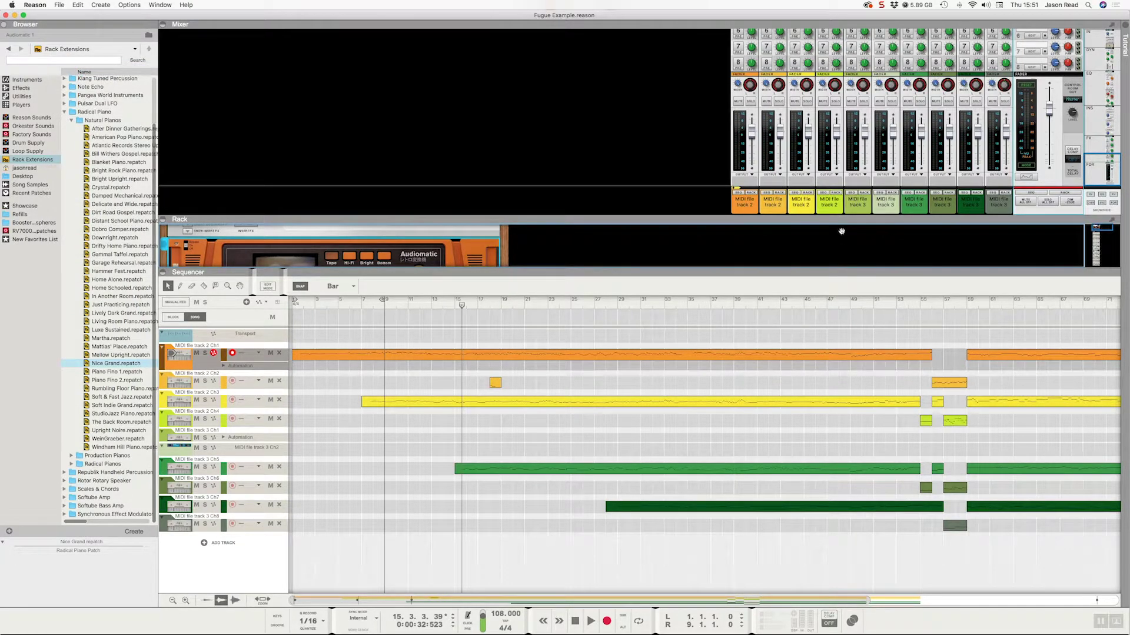
left_click_drag(841, 220, 841, 350)
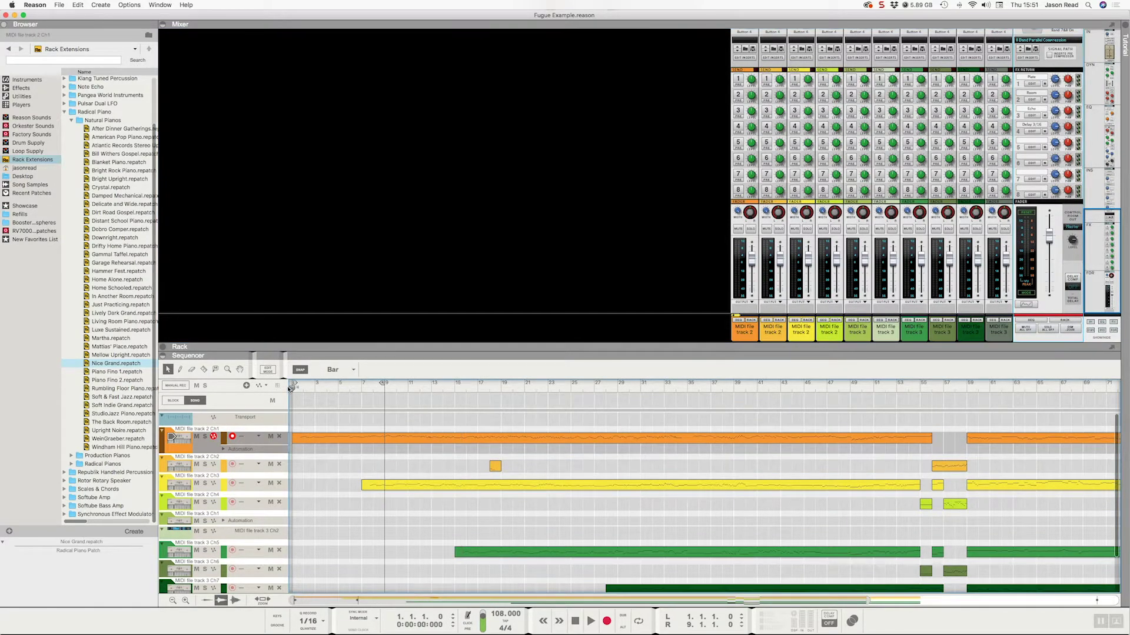
key("Home")
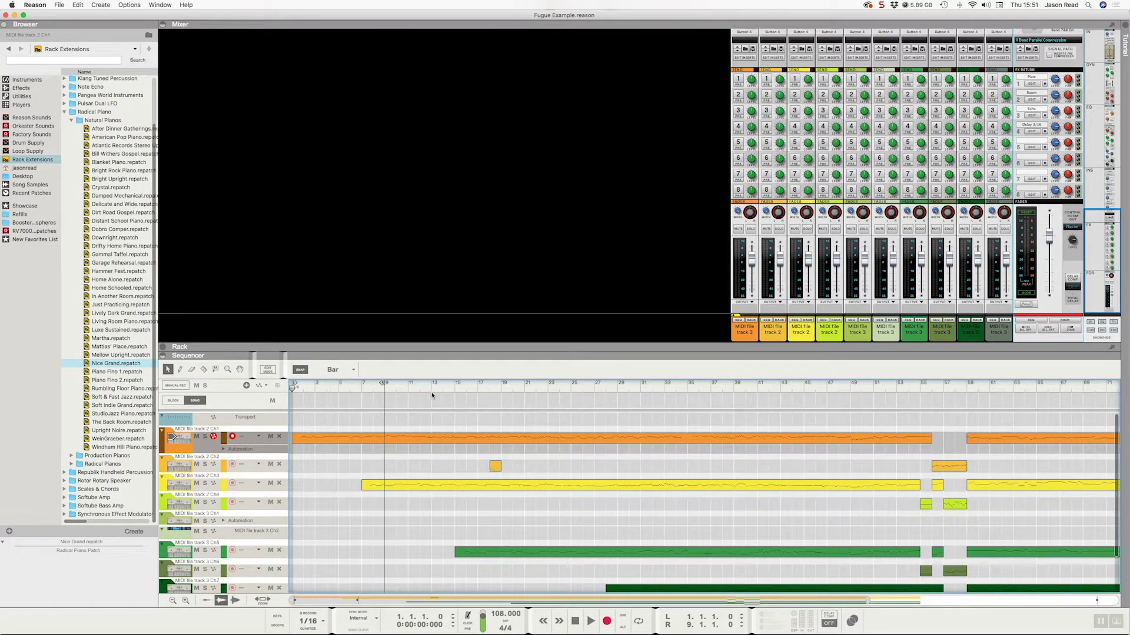